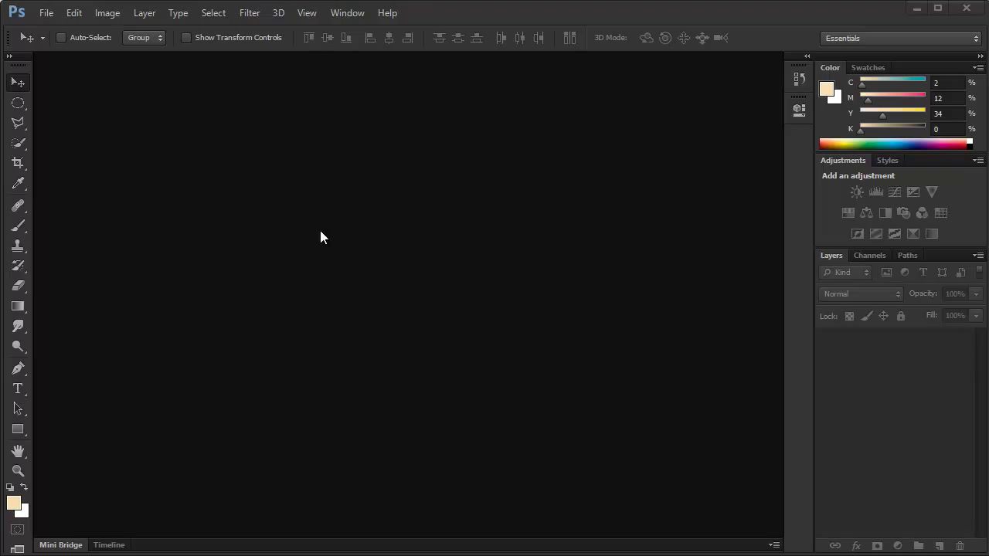
# Switch to the 'InstudeChannel - Tutorial Actions' workspace and browse its Efek Summer, Warm, Classic and Sweet Vintage action sets
pyautogui.click(898, 39)
pyautogui.click(883, 64)
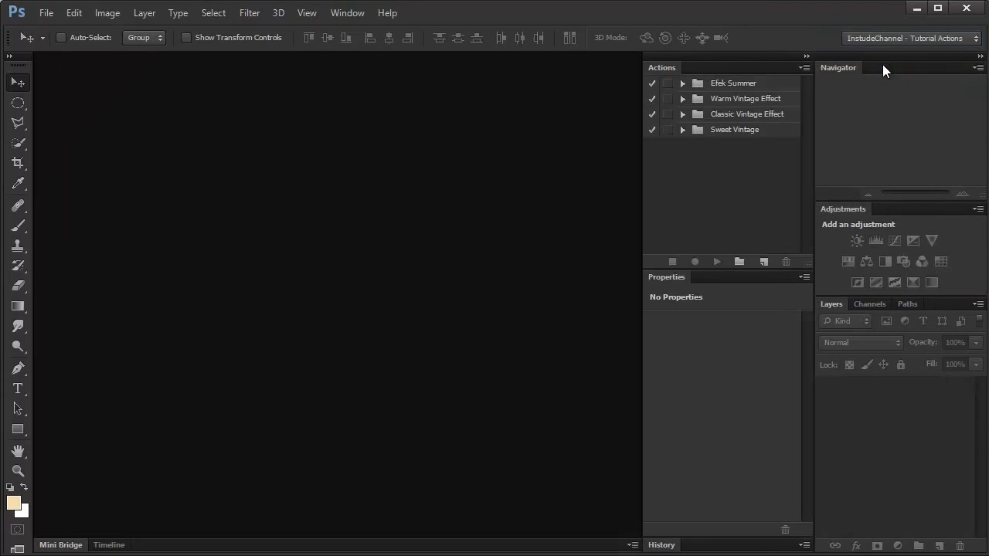
pyautogui.click(749, 86)
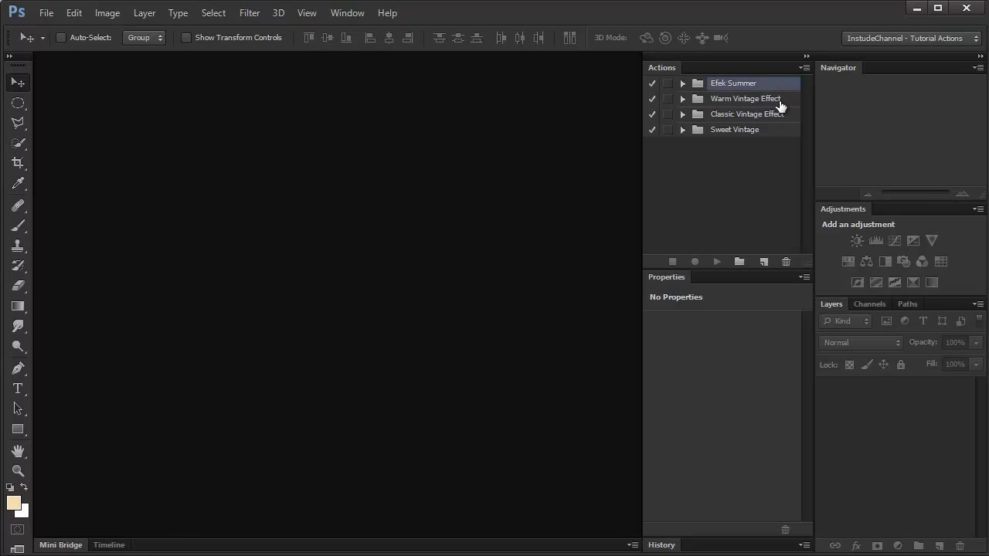
pyautogui.click(782, 101)
pyautogui.click(779, 114)
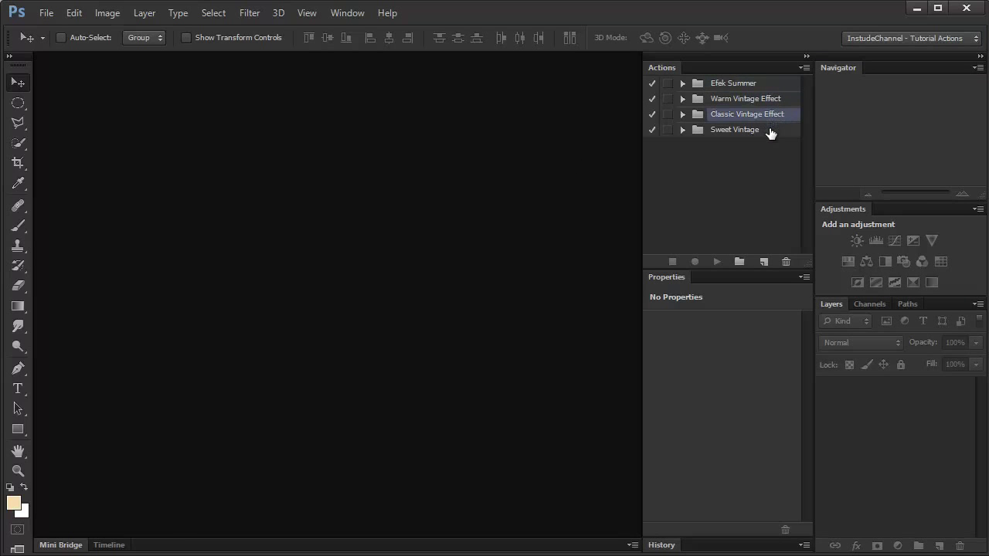
pyautogui.click(771, 129)
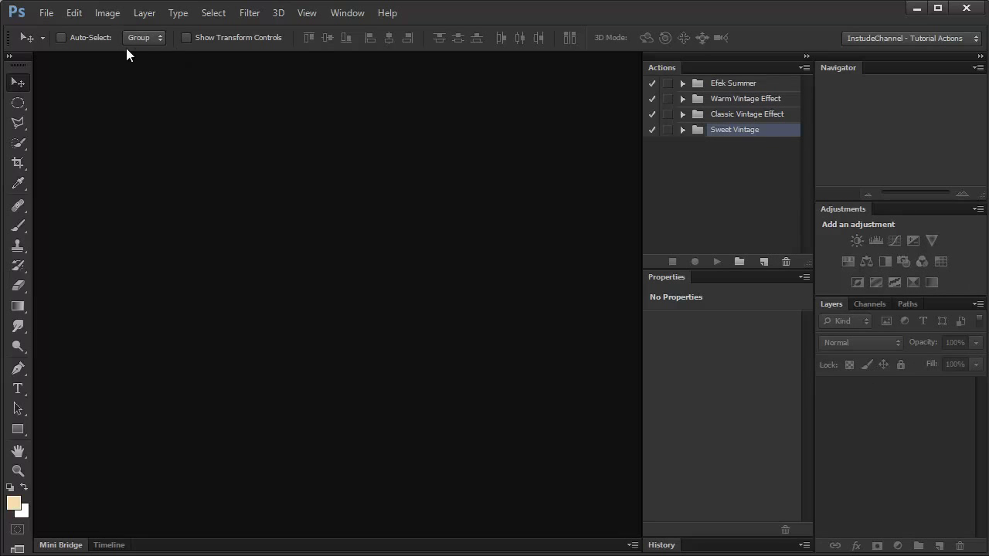
# Open Girl_In_Denim_Laetitia_by_aegipan.jpg from disk
pyautogui.click(46, 13)
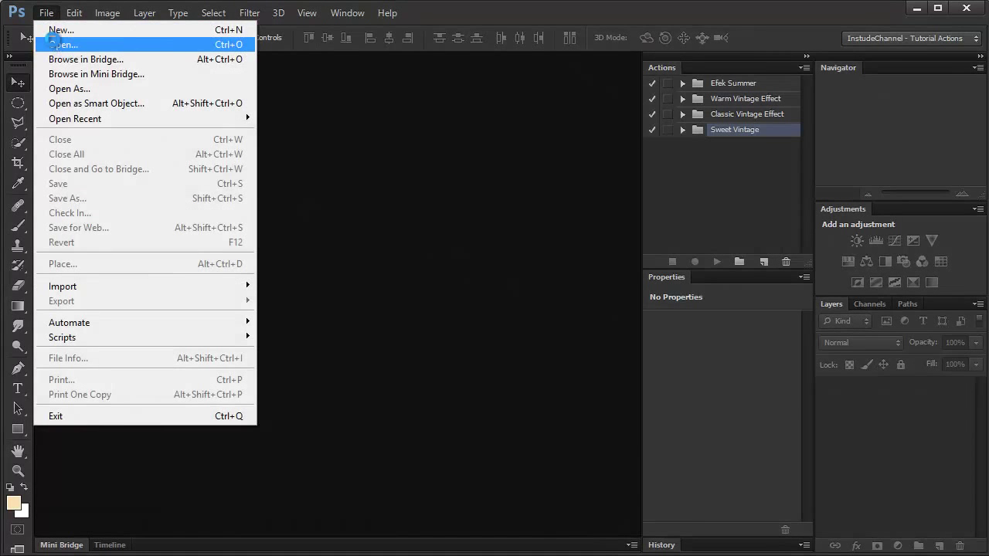
pyautogui.click(53, 44)
pyautogui.scroll(-2, 734, 147)
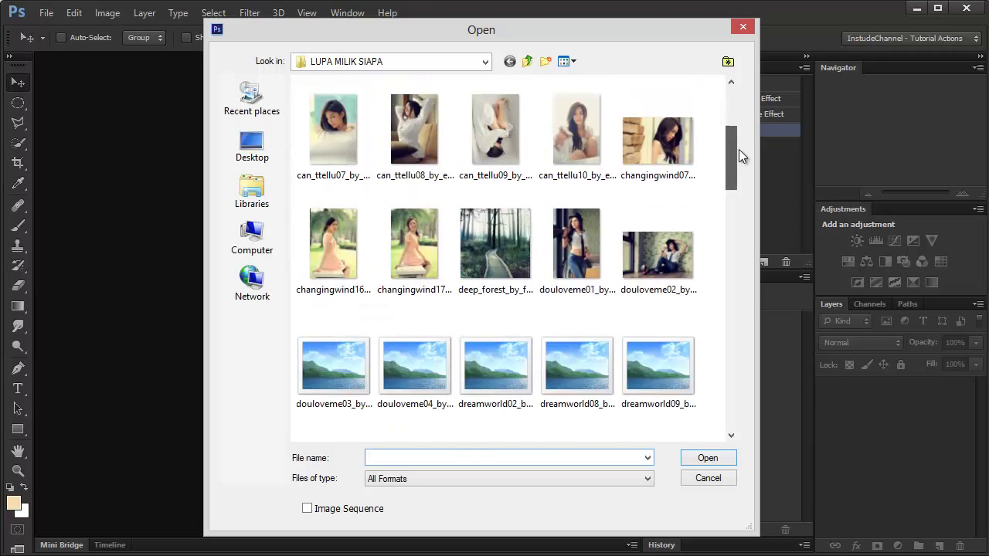
pyautogui.scroll(-1, 738, 156)
pyautogui.scroll(-2, 741, 170)
pyautogui.scroll(-1, 743, 184)
pyautogui.click(671, 224)
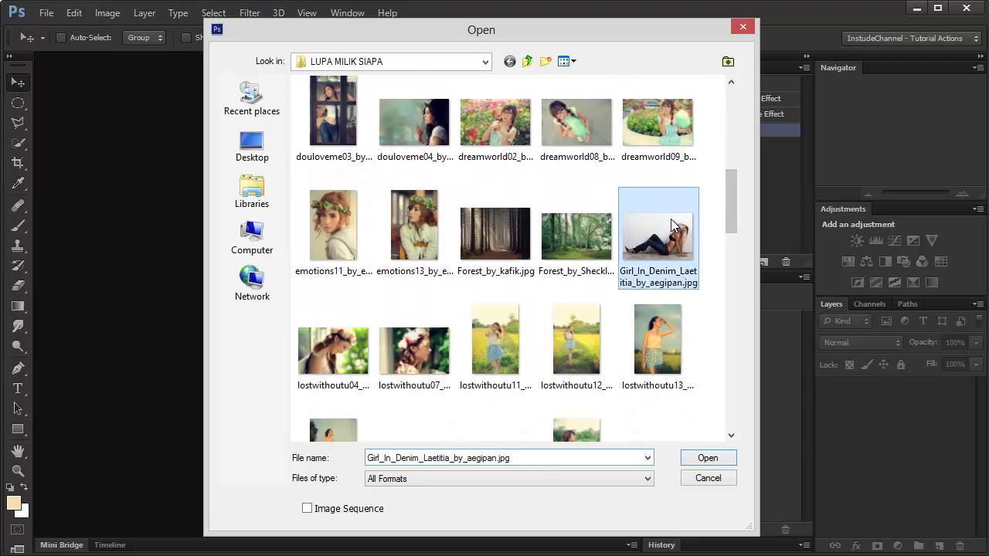
pyautogui.click(725, 461)
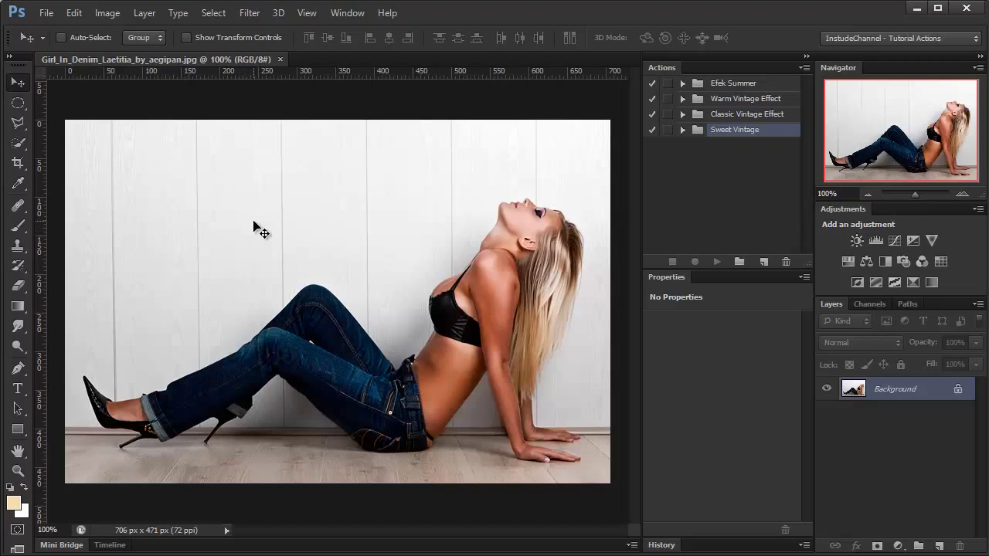
# Create a new action set named 'Vintage Haze Effect'
pyautogui.click(254, 19)
pyautogui.click(734, 187)
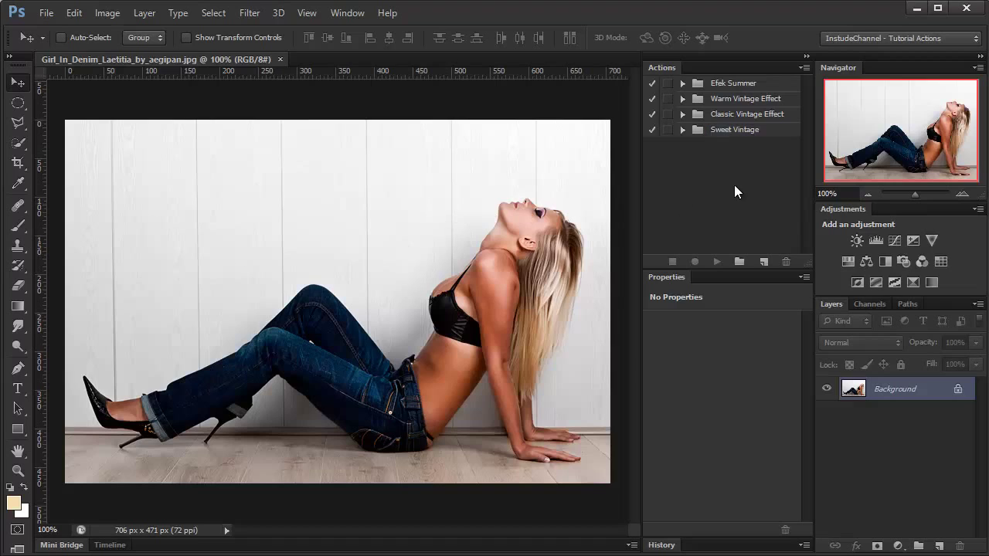
pyautogui.click(738, 263)
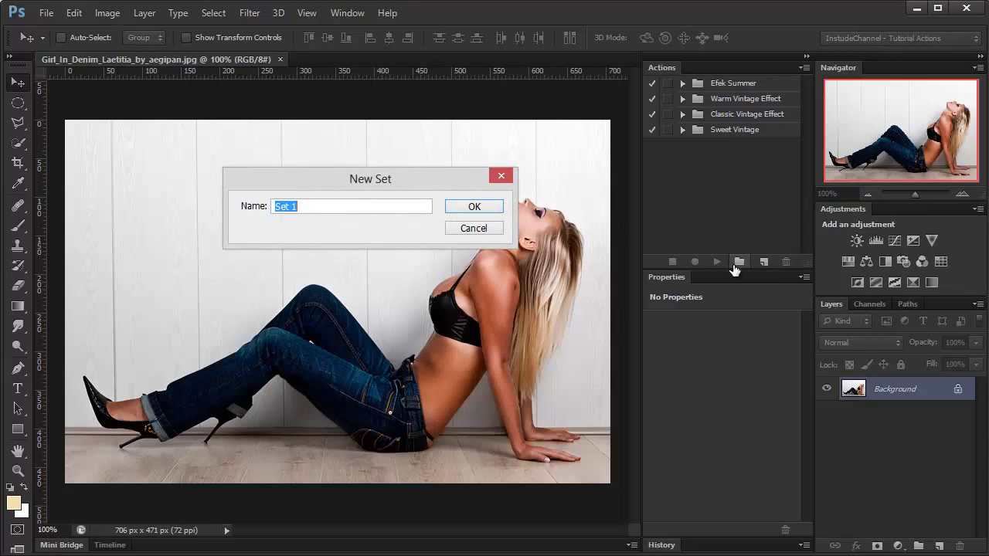
pyautogui.write('Vi')
pyautogui.write('nta')
pyautogui.write('fect')
pyautogui.press('Return')
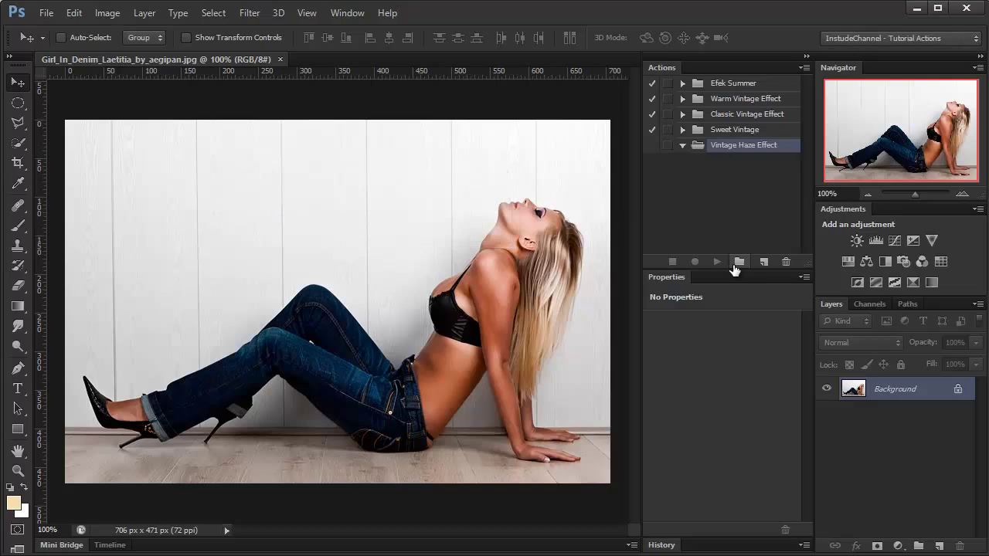
# Add a 'Vintage Haze Effect' action to the set and start recording it
pyautogui.click(759, 264)
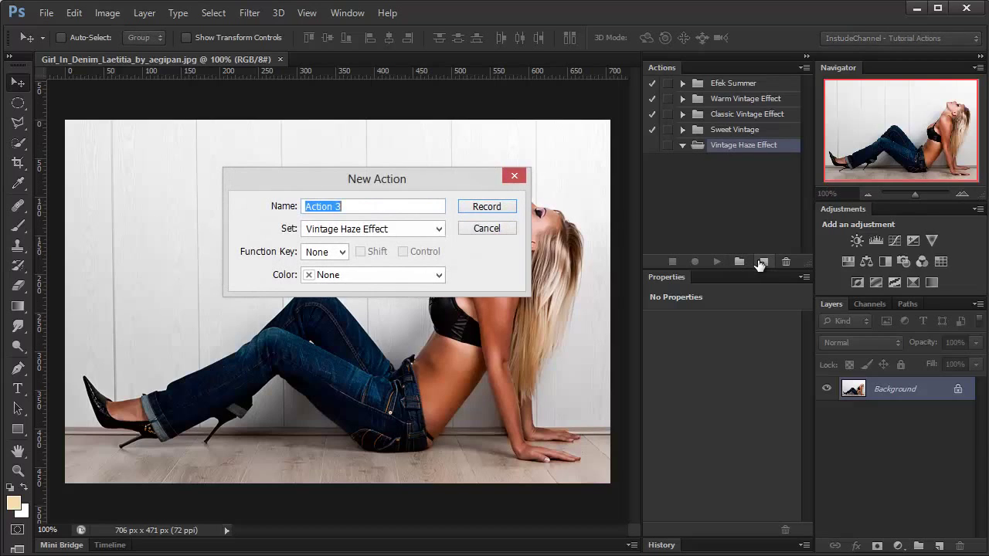
pyautogui.write('Vintage Haze Effect')
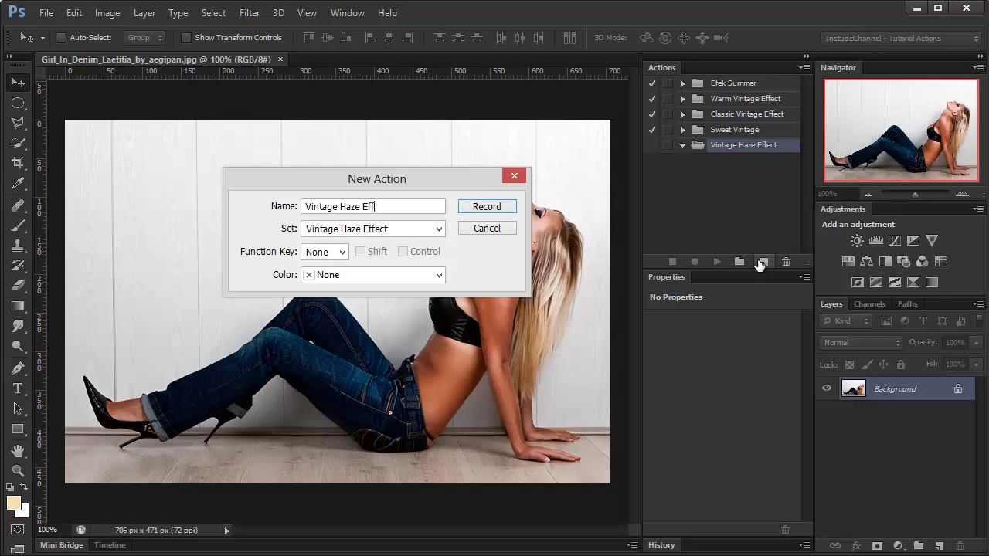
pyautogui.click(493, 208)
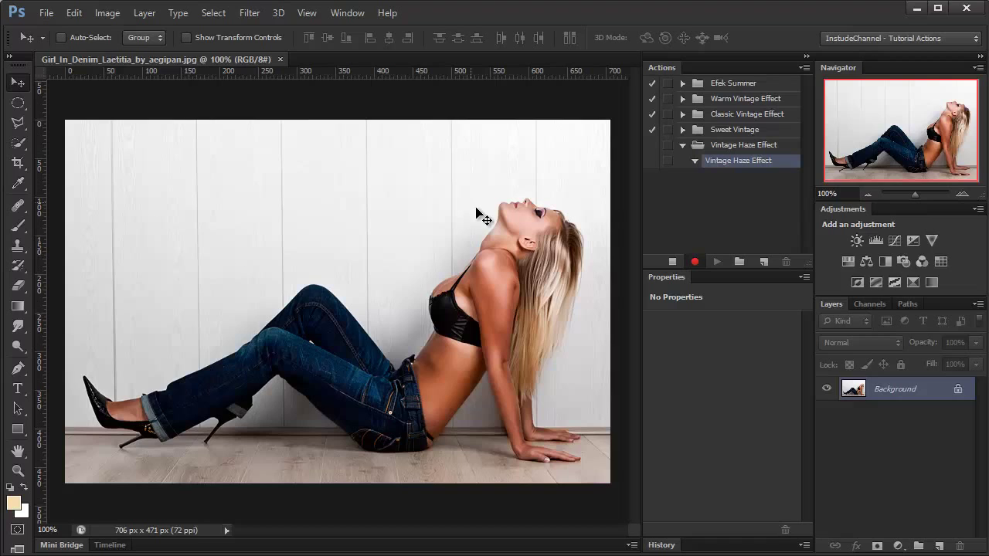
# Duplicate the Background layer as 'Light', blended Screen at 20% opacity
pyautogui.moveTo(896, 394); pyautogui.dragTo(940, 545)
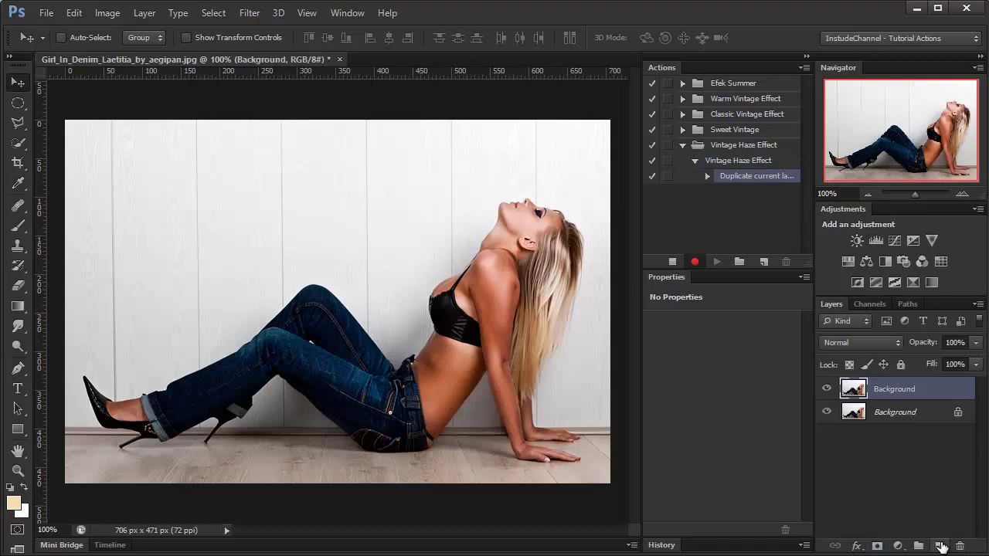
pyautogui.click(859, 344)
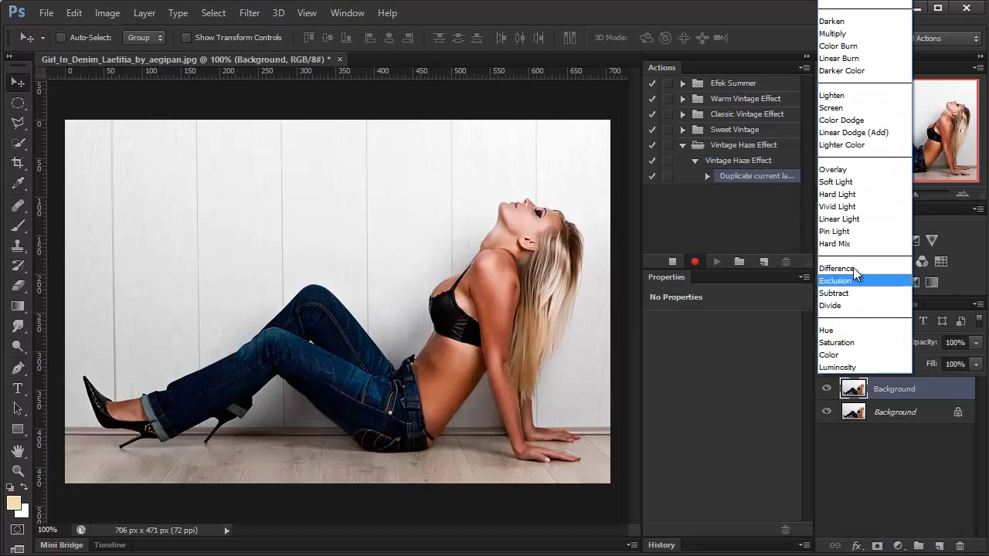
pyautogui.click(836, 108)
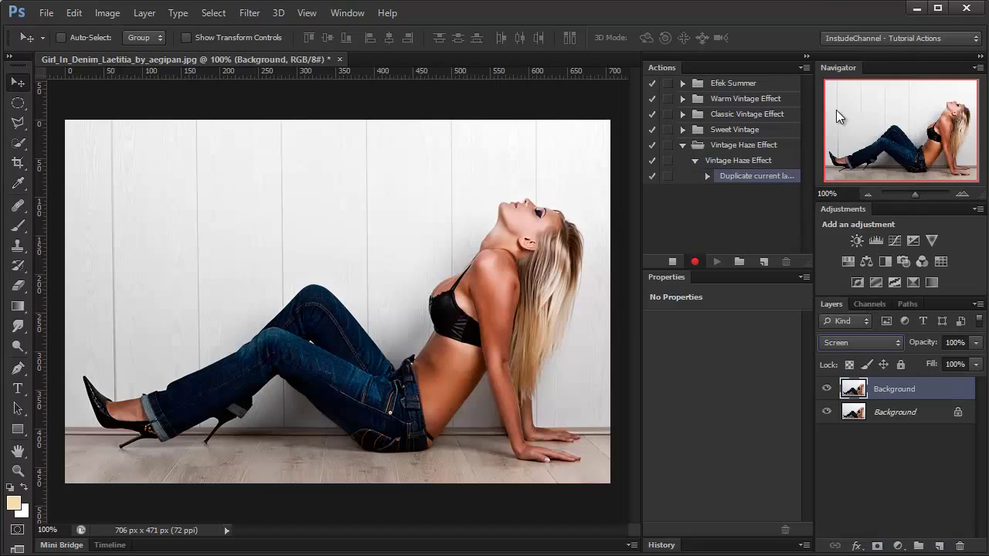
pyautogui.click(925, 342)
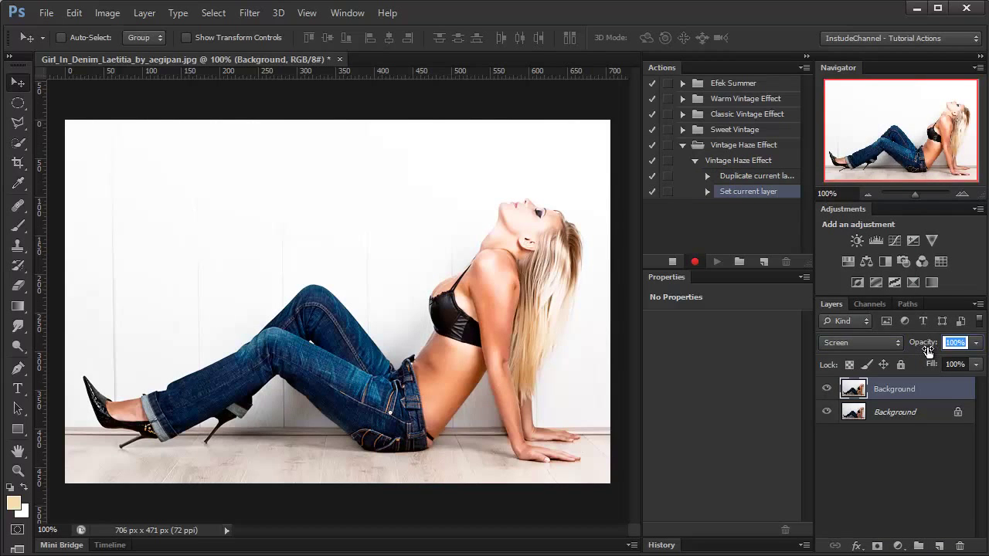
pyautogui.write('20')
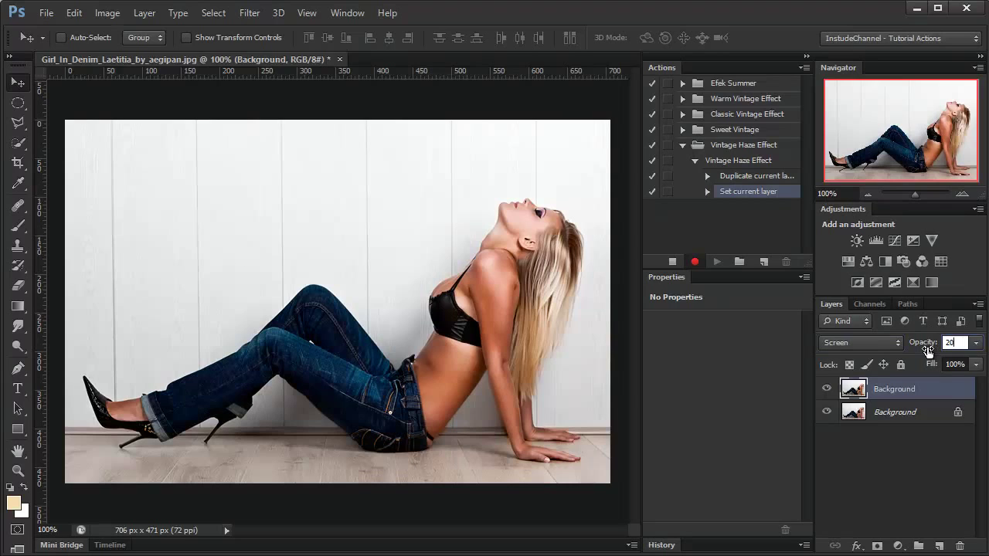
pyautogui.press('Return')
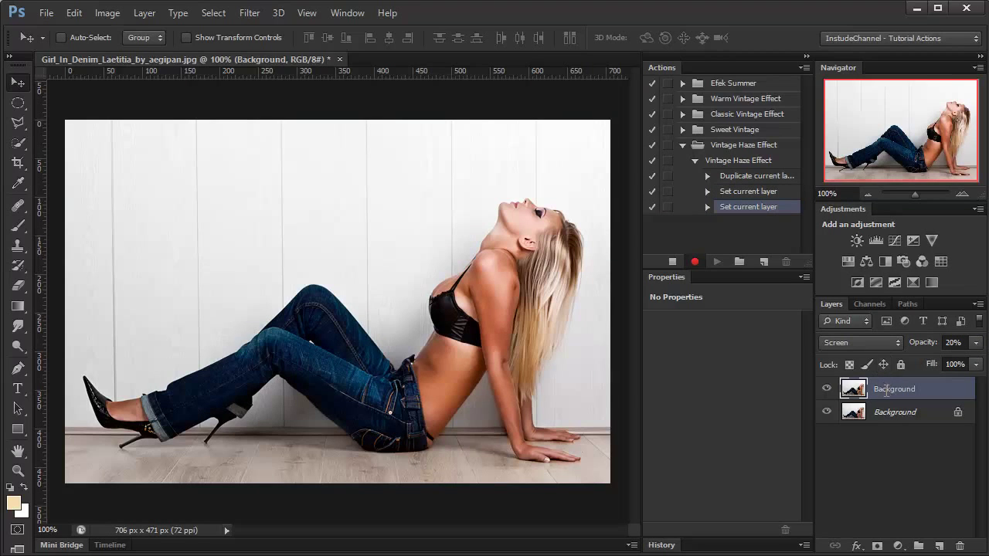
pyautogui.doubleClick(887, 390)
pyautogui.write('Ligh')
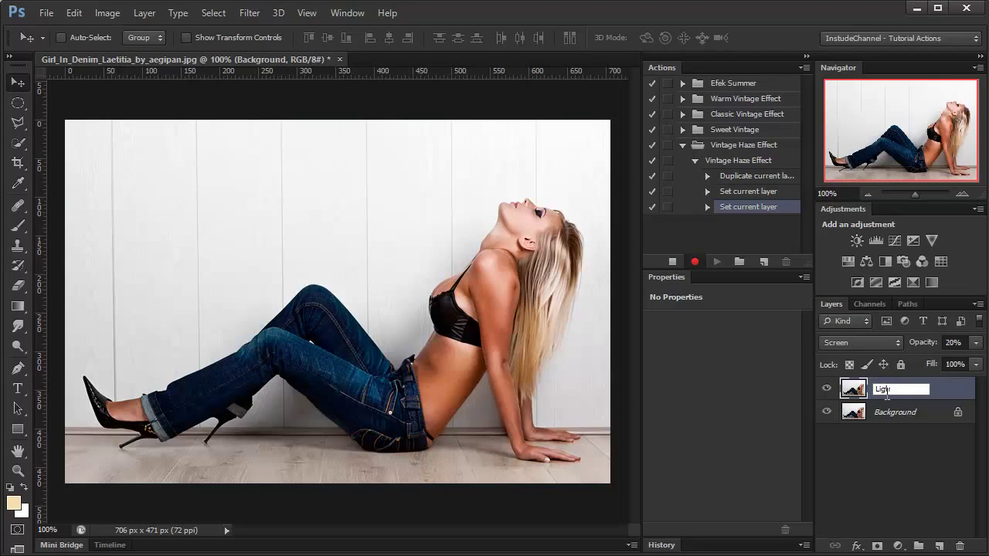
pyautogui.write('t')
pyautogui.press('Return')
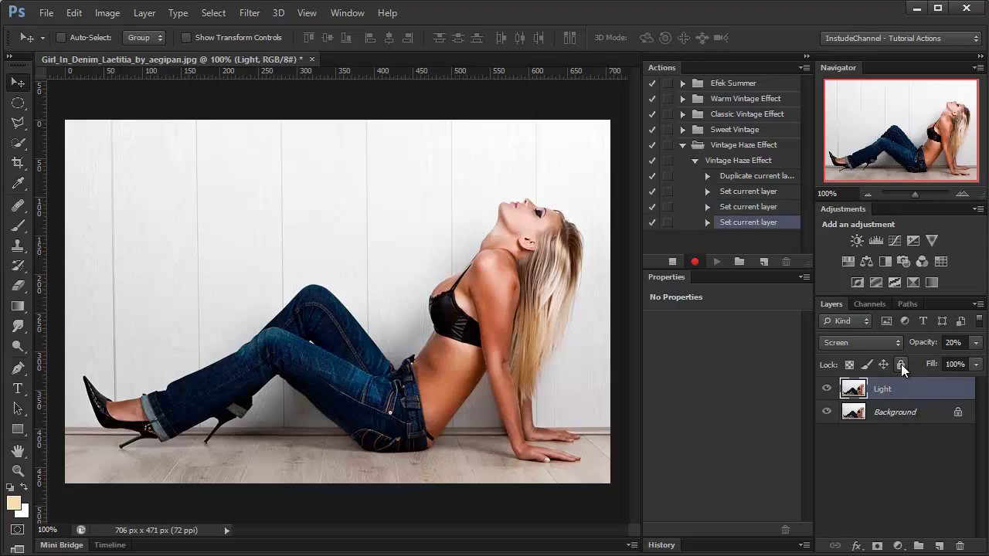
# Duplicate Light as 'Contrast', blended Soft Light at 70% opacity
pyautogui.moveTo(858, 396); pyautogui.dragTo(941, 547)
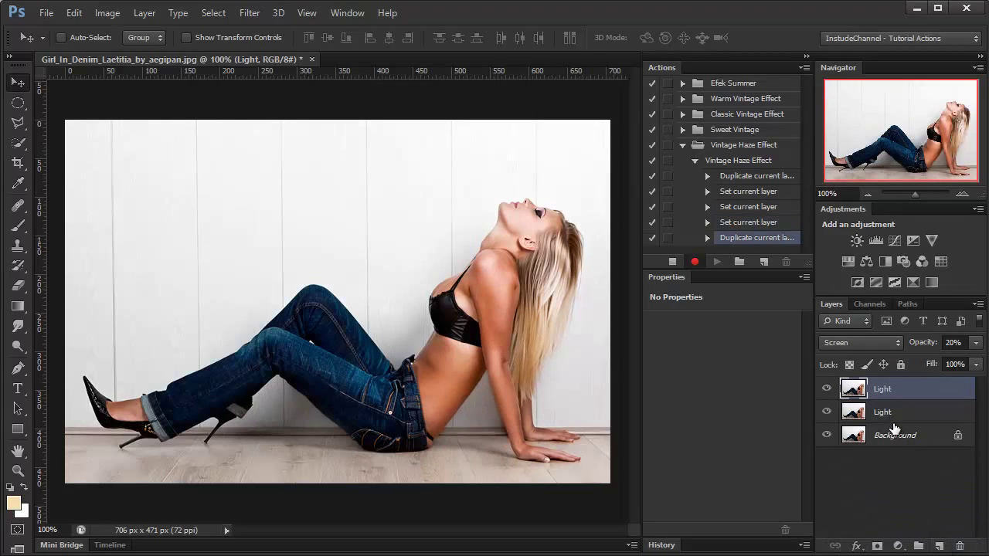
pyautogui.click(884, 342)
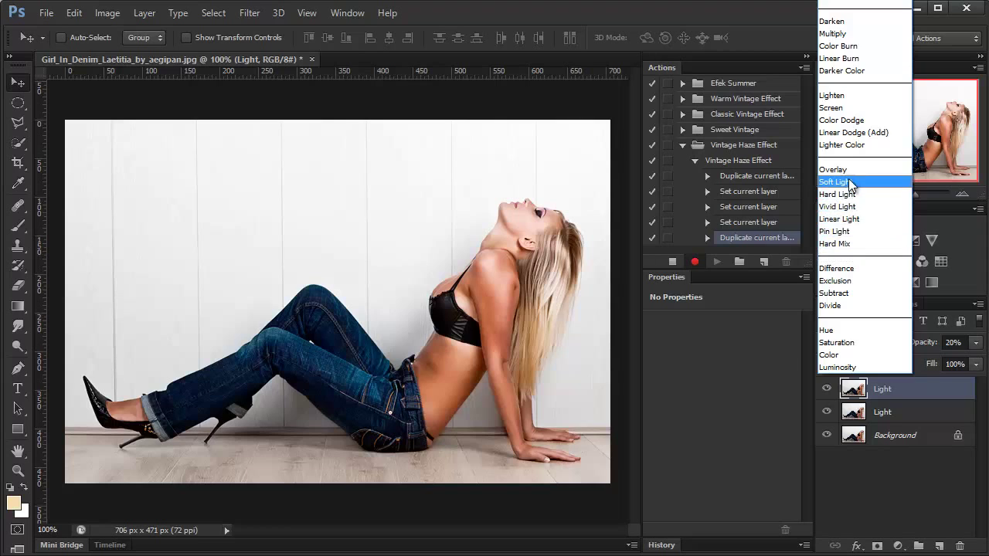
pyautogui.click(858, 186)
pyautogui.click(921, 346)
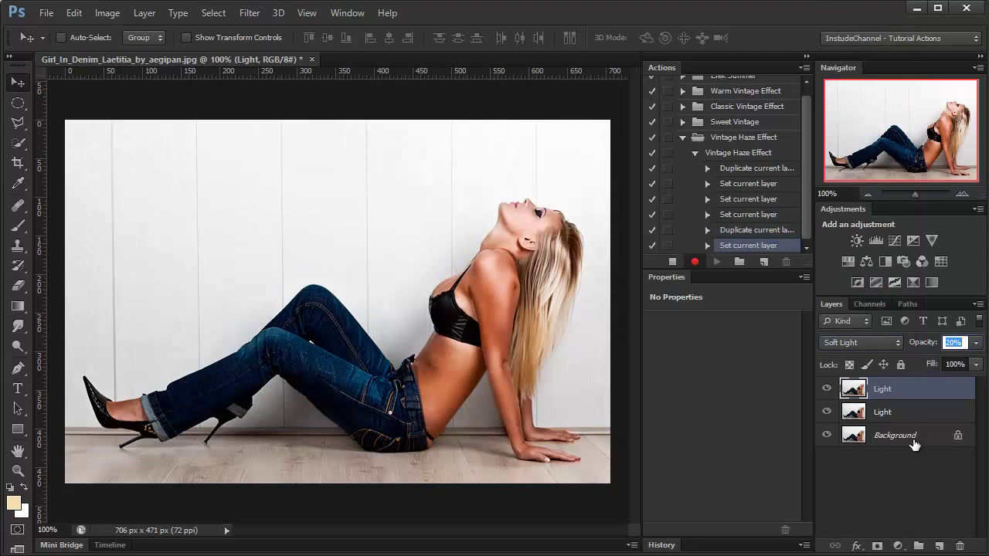
pyautogui.write('70')
pyautogui.press('Return')
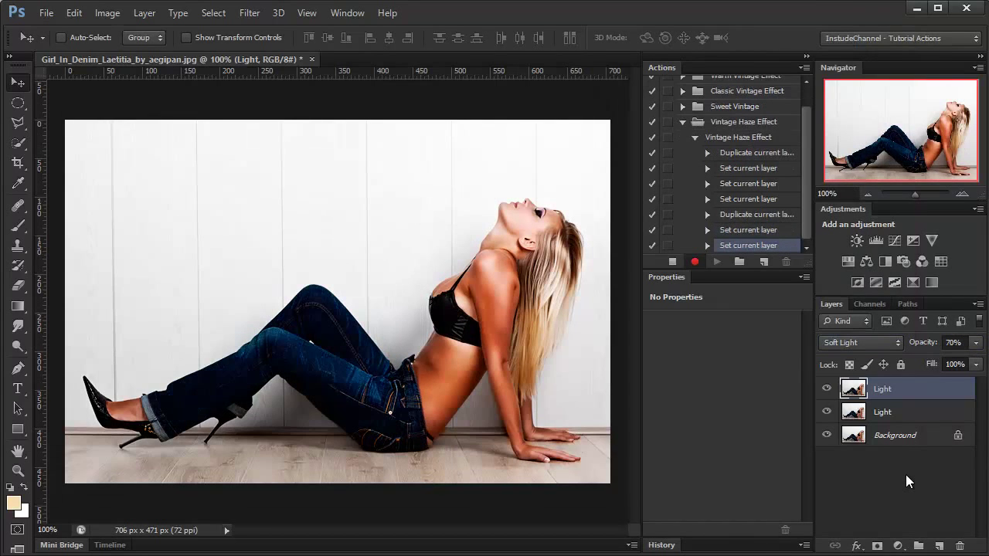
pyautogui.doubleClick(883, 390)
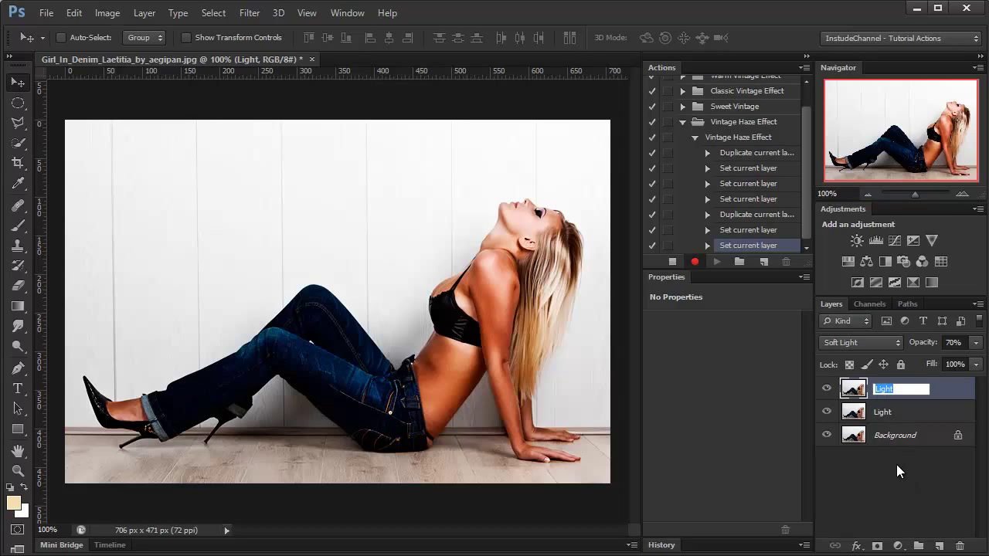
pyautogui.write('Contra')
pyautogui.write('st')
pyautogui.press('Return')
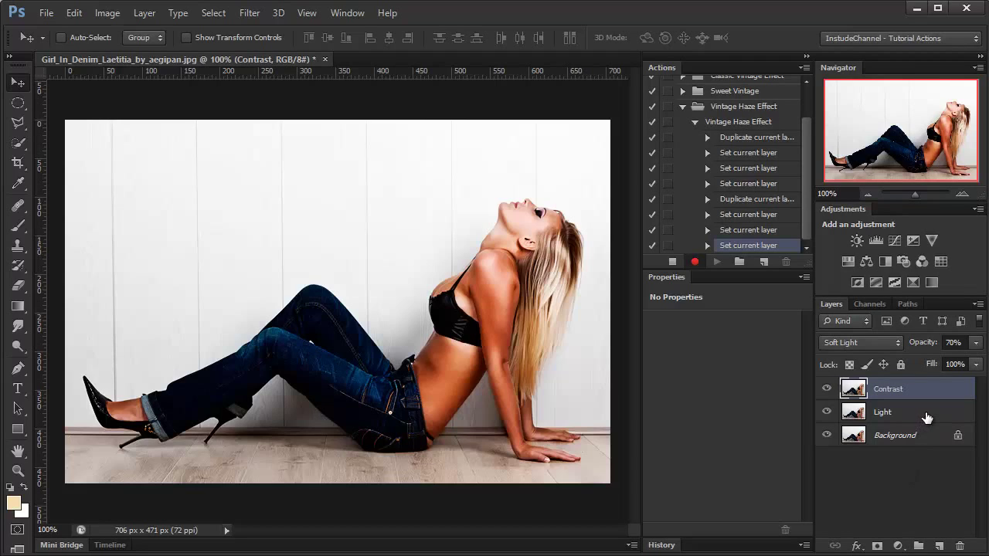
# Add a Gradient Map layer and set its left gradient stop to cream F2E8CF
pyautogui.click(899, 546)
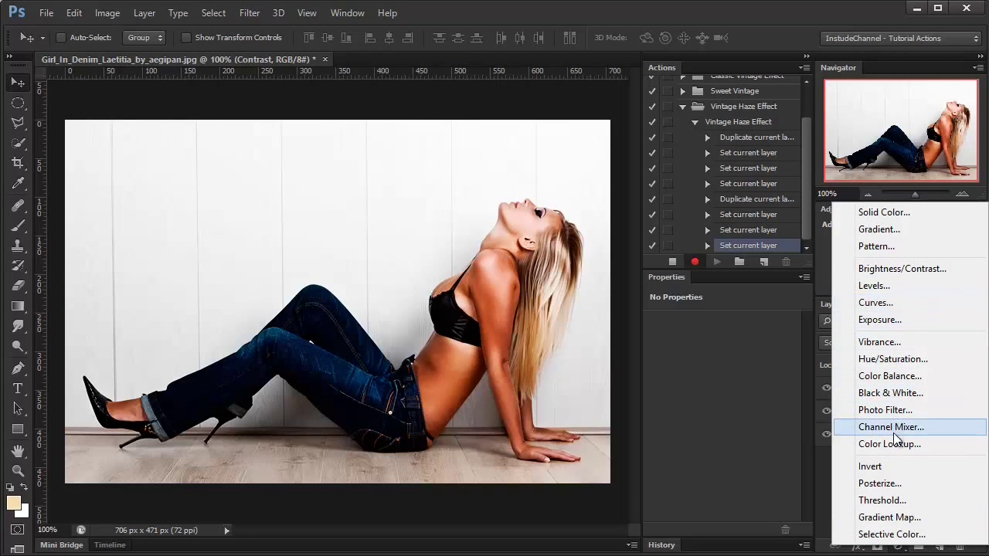
pyautogui.click(908, 511)
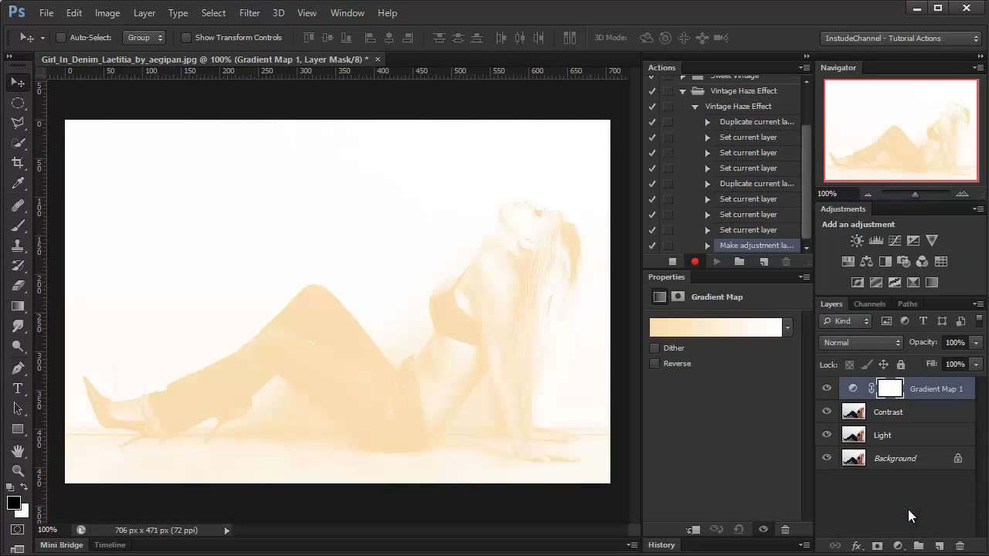
pyautogui.click(742, 331)
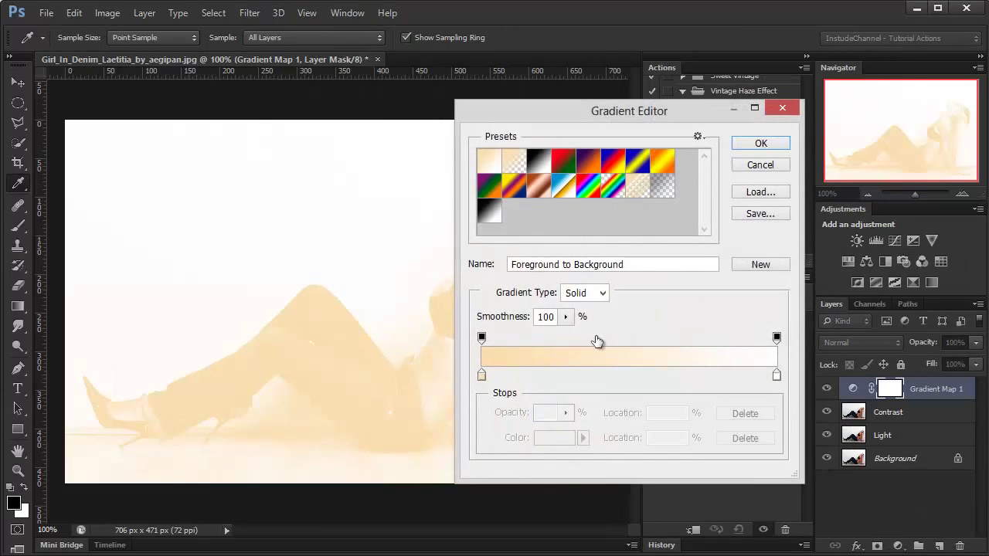
pyautogui.click(481, 376)
pyautogui.click(565, 442)
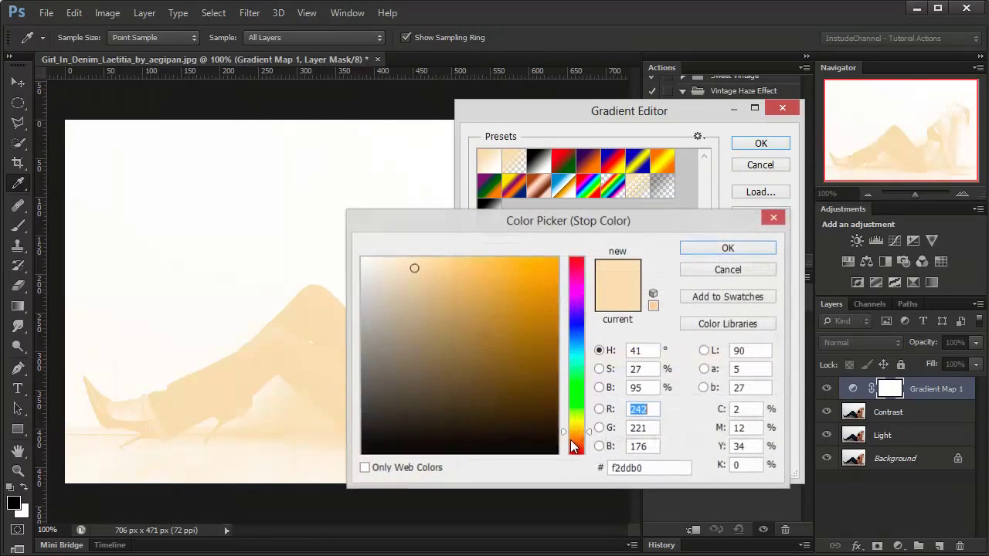
pyautogui.moveTo(652, 468); pyautogui.dragTo(588, 472)
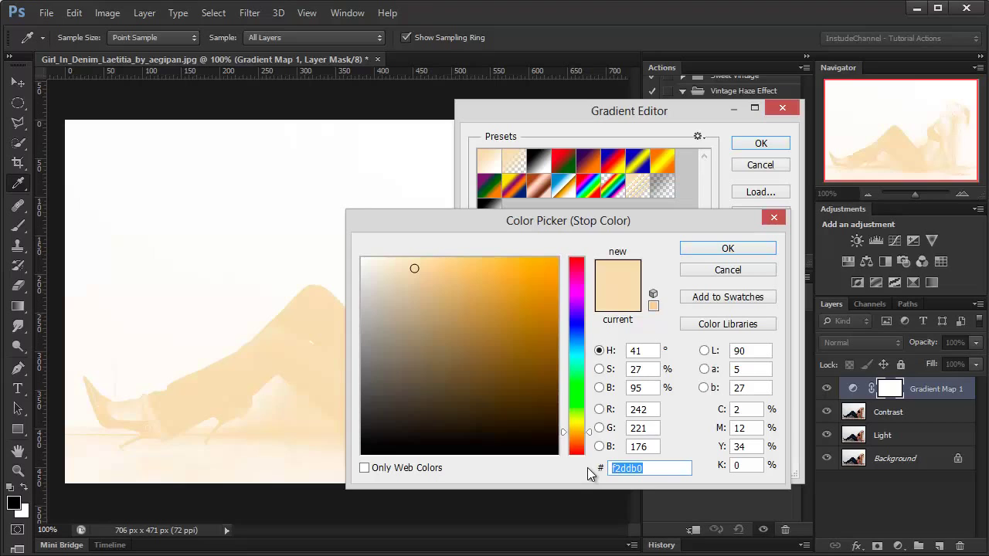
pyautogui.write('F2')
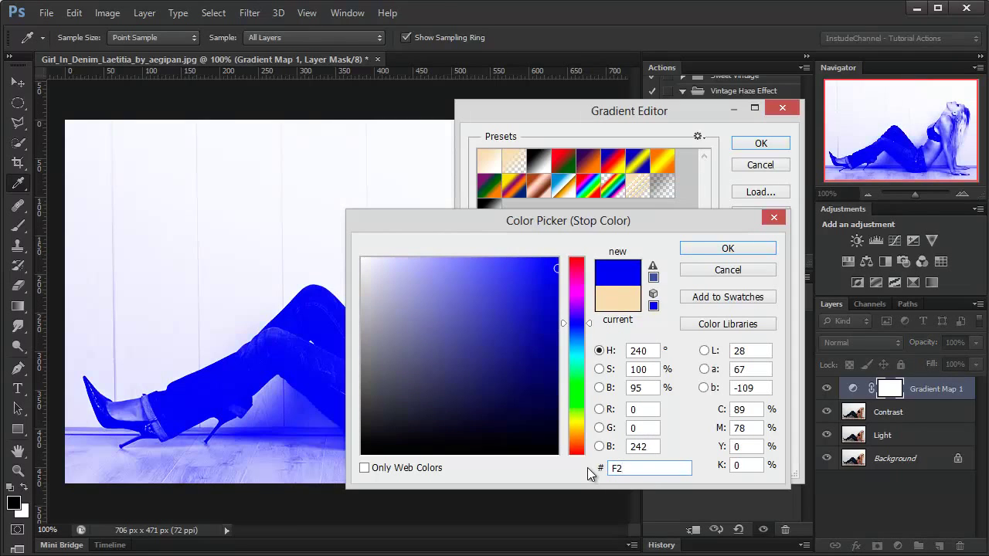
pyautogui.write('E')
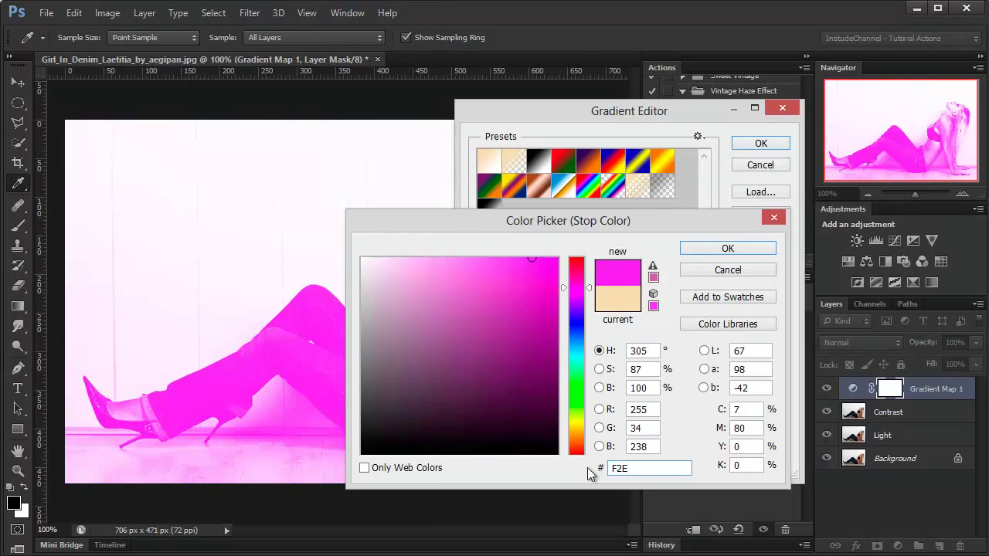
pyautogui.write('8CF')
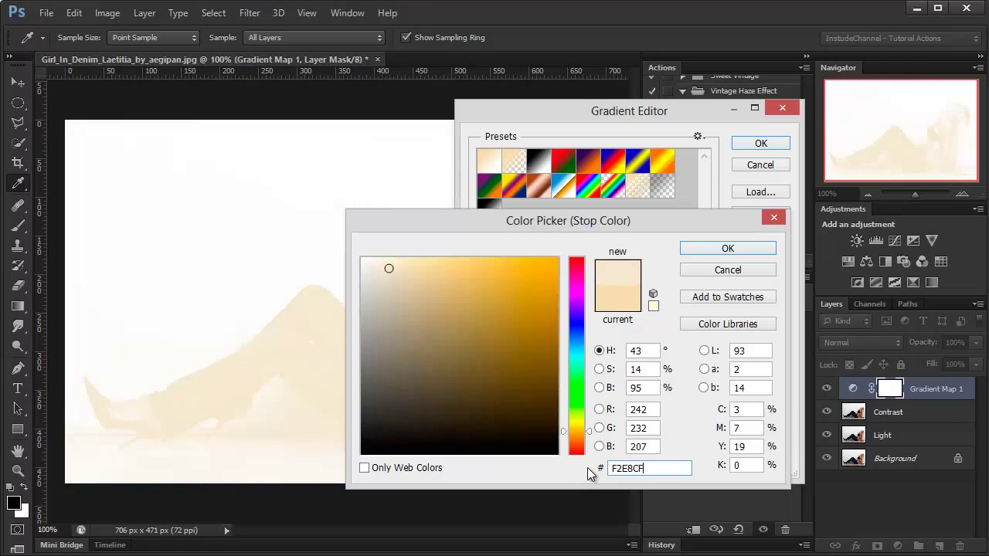
pyautogui.click(719, 247)
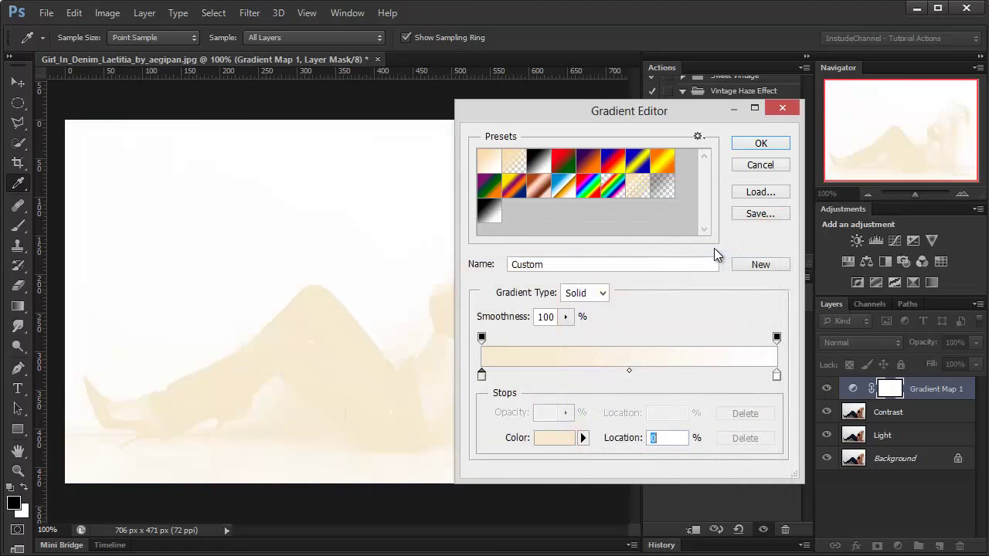
# Make the right gradient stop white FFFFFF and set the Gradient Map opacity to 30%
pyautogui.doubleClick(775, 376)
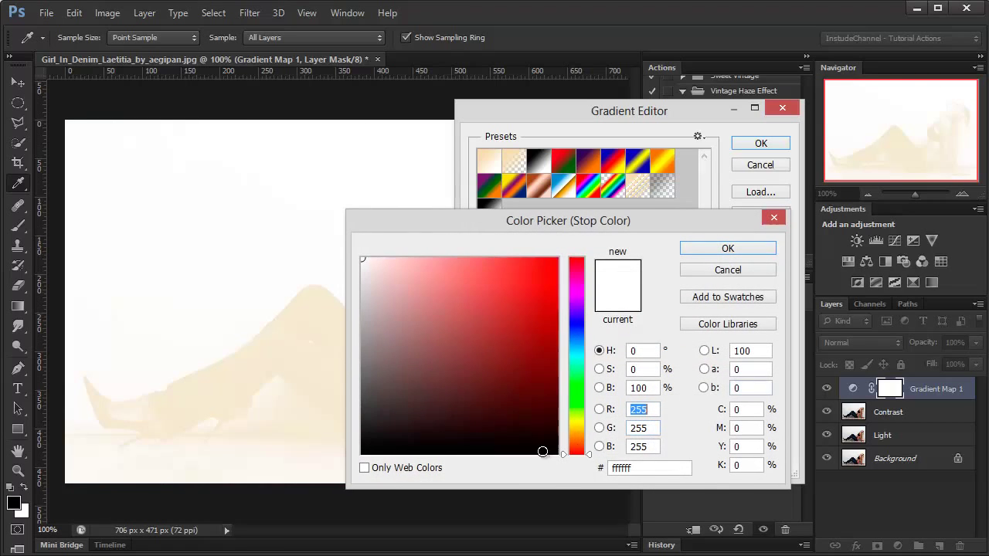
pyautogui.doubleClick(650, 469)
pyautogui.write('FFF')
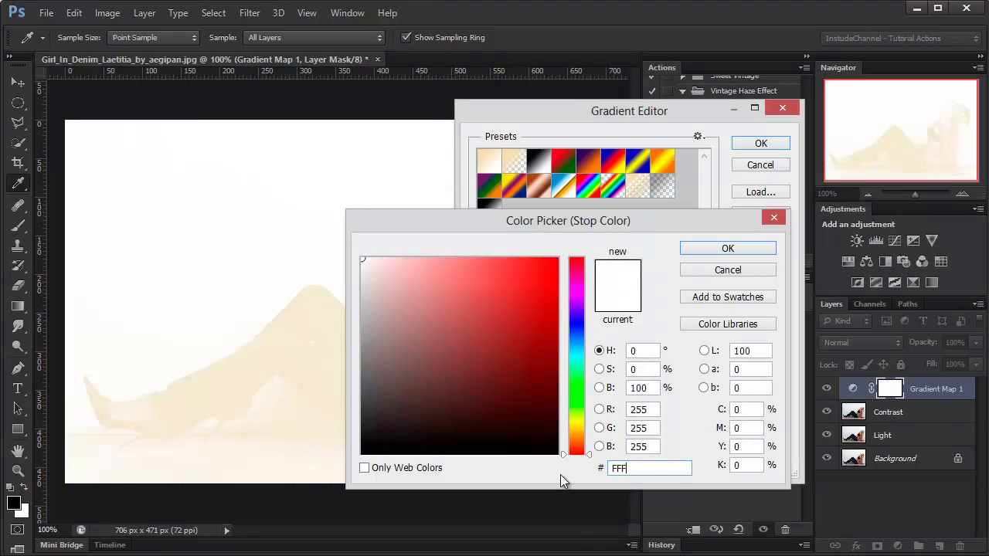
pyautogui.write('FFF')
pyautogui.click(755, 249)
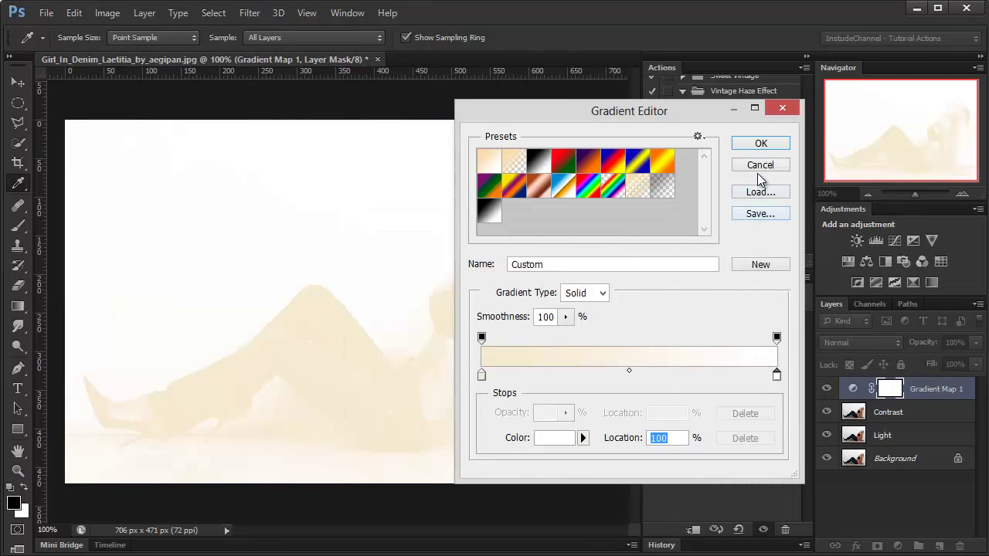
pyautogui.click(761, 144)
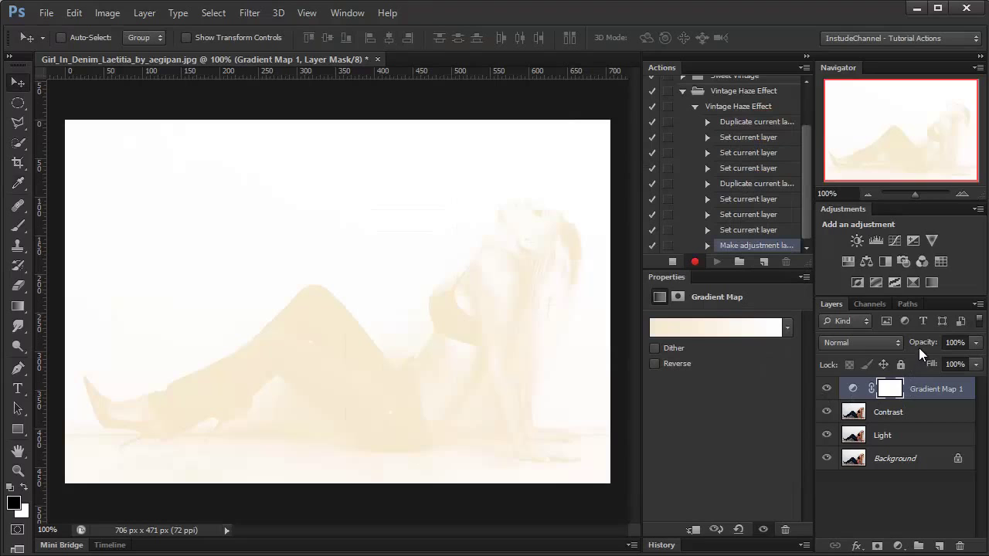
pyautogui.click(921, 346)
pyautogui.write('30')
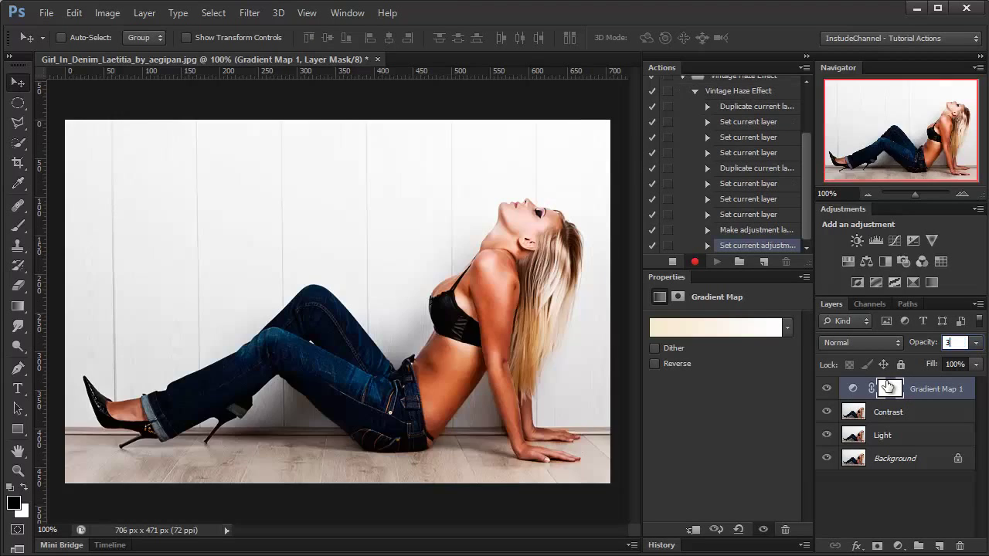
pyautogui.press('Return')
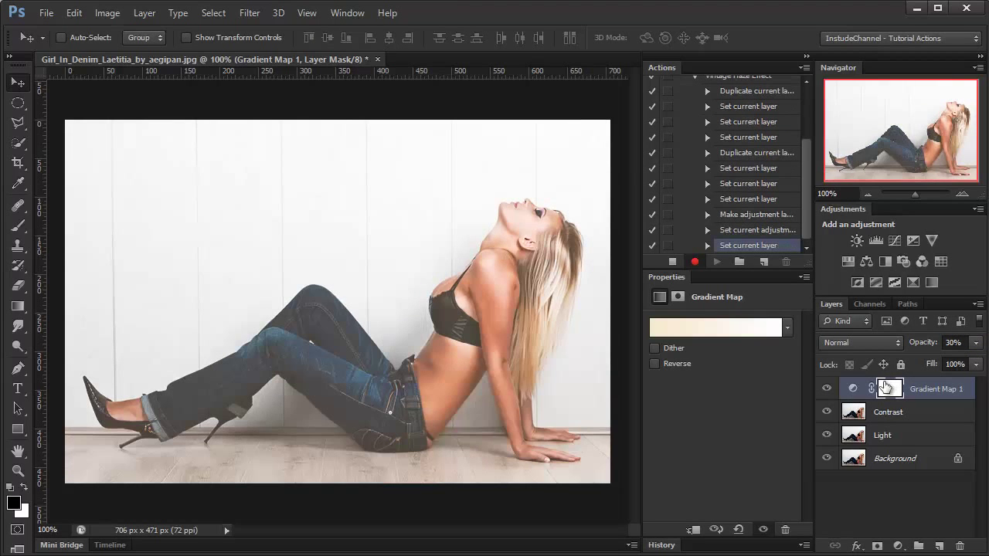
# Add a Photo Filter above Light using Warming Filter (85), density 60, at 35% opacity
pyautogui.click(852, 431)
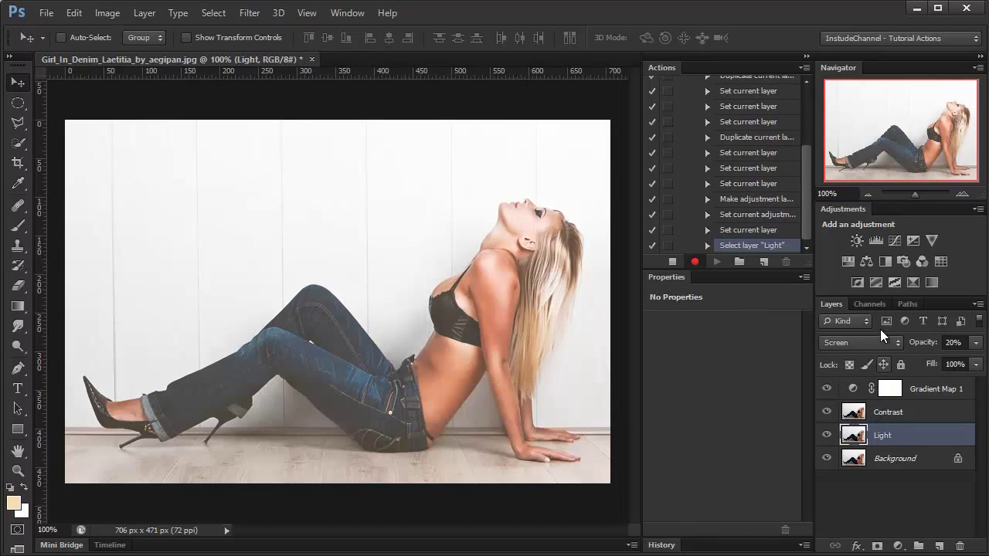
pyautogui.click(904, 262)
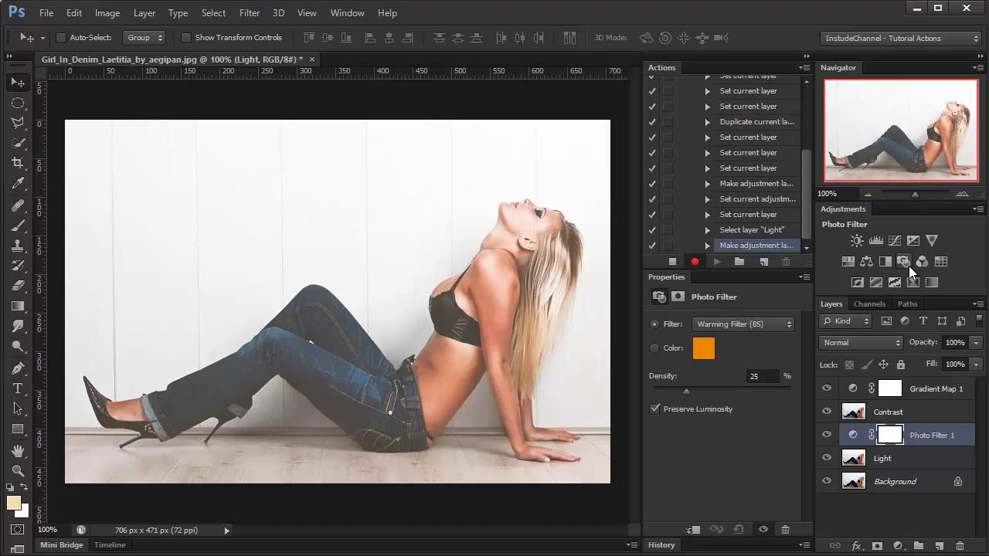
pyautogui.click(775, 323)
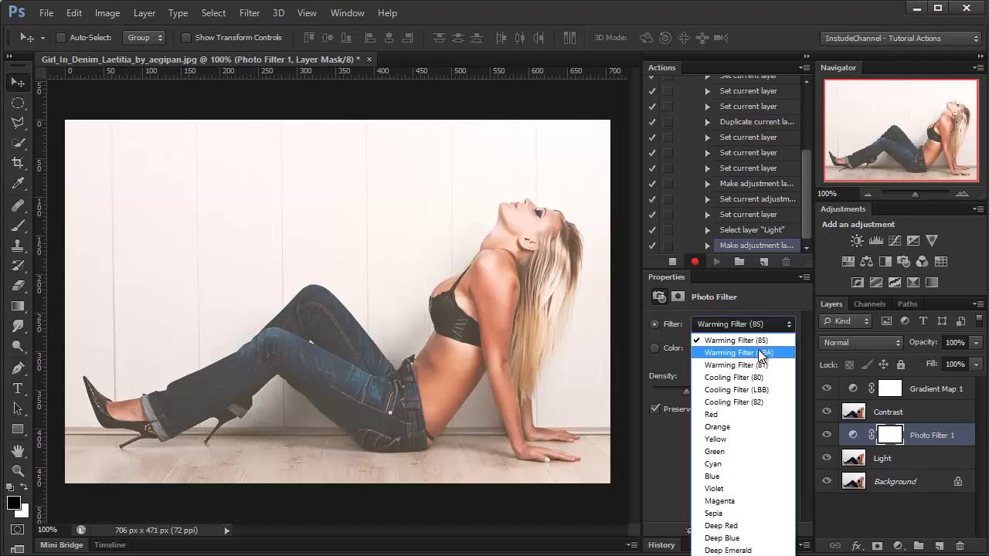
pyautogui.click(765, 340)
pyautogui.press('Tab')
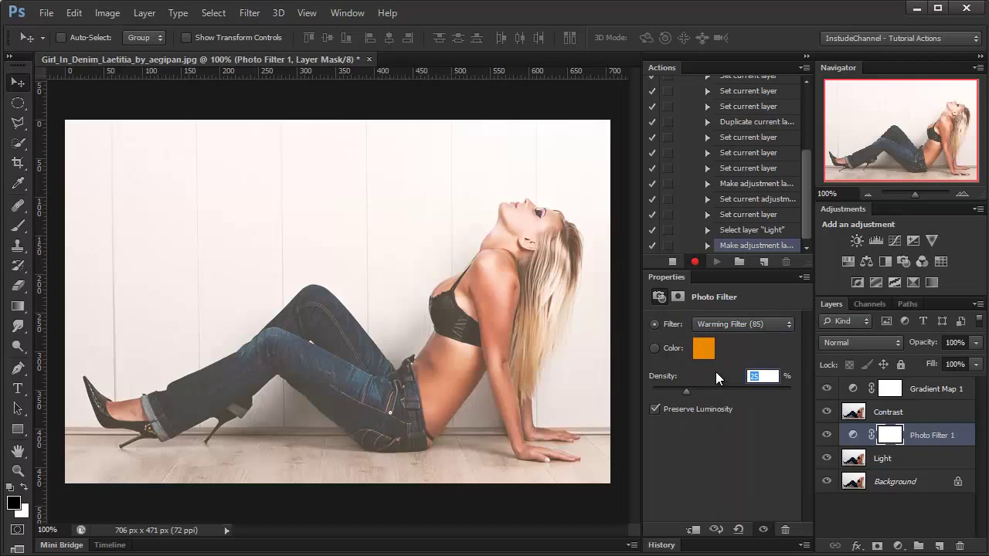
pyautogui.write('60')
pyautogui.press('Return')
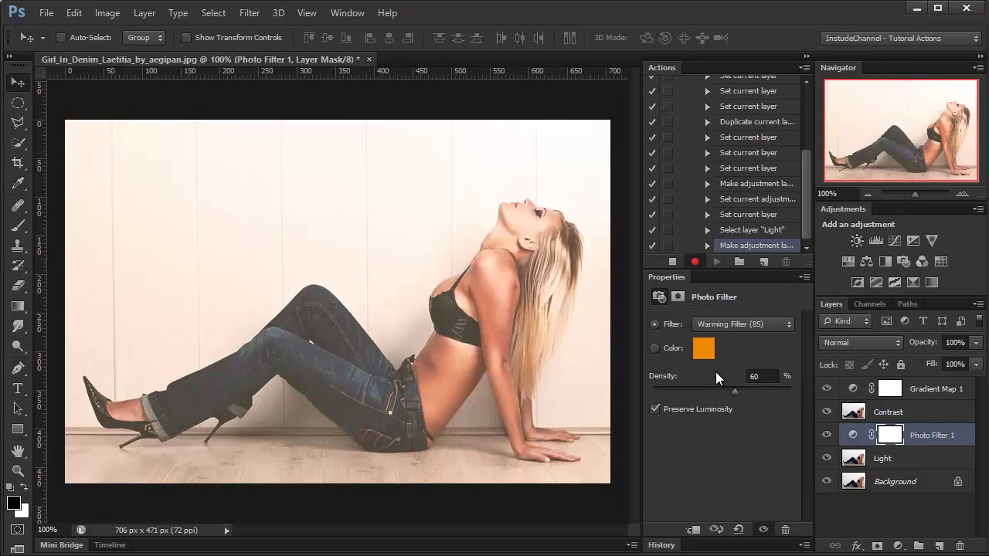
pyautogui.click(924, 343)
pyautogui.write('35')
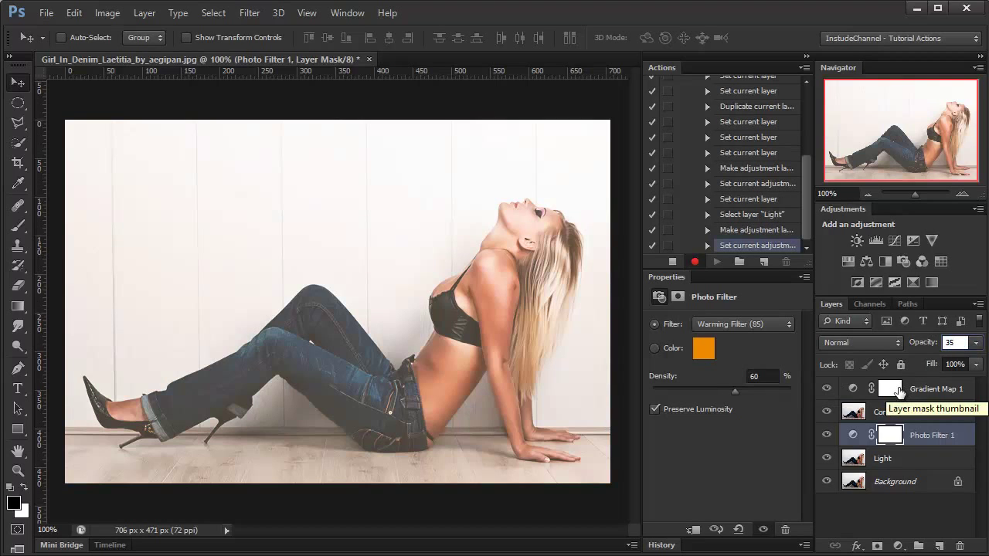
pyautogui.press('Return')
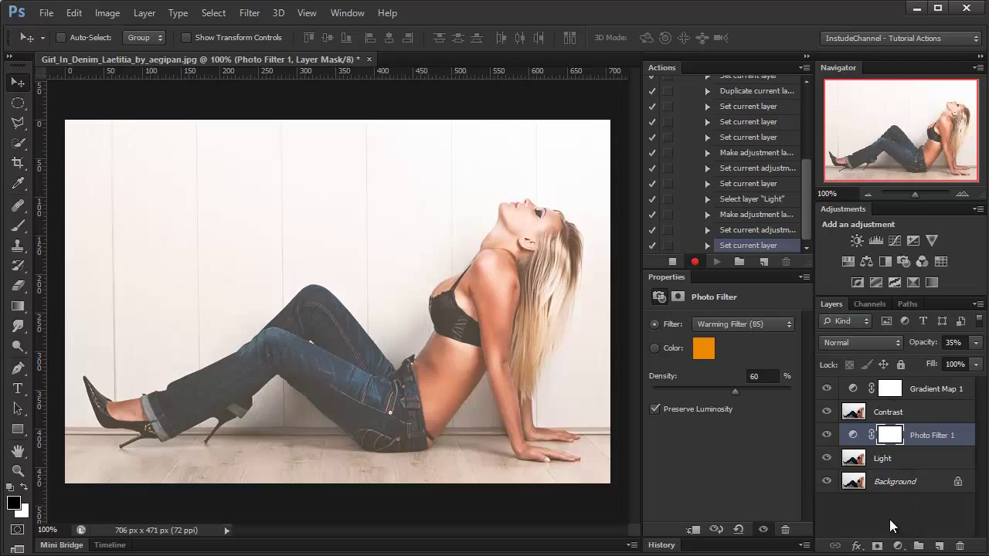
# Add a Solid Color fill layer in cream #FCEAC3
pyautogui.click(898, 546)
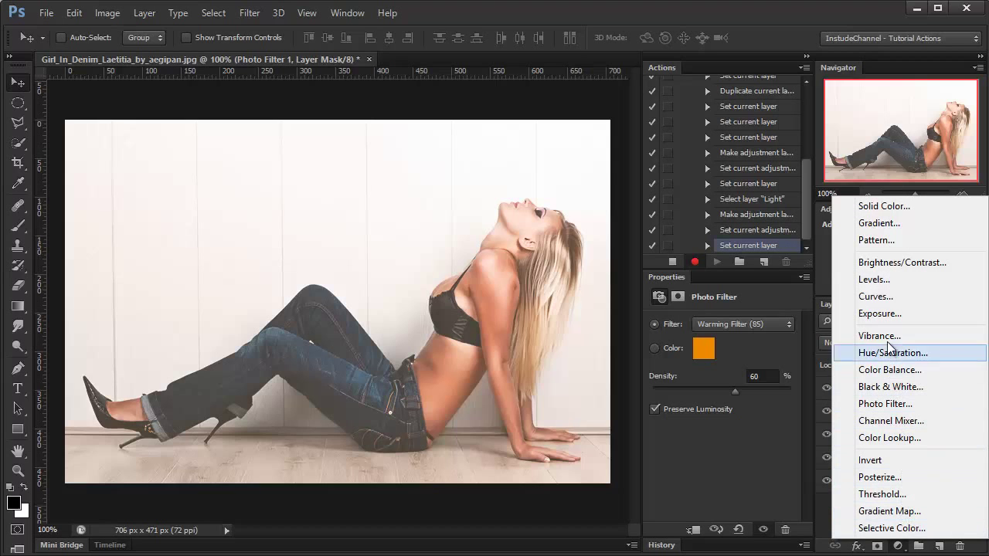
pyautogui.click(891, 207)
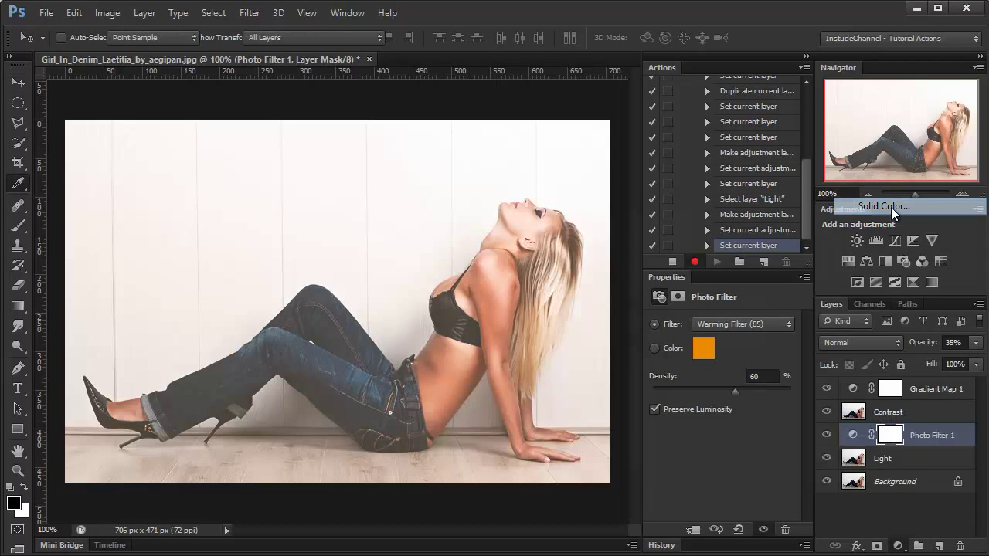
pyautogui.moveTo(674, 468); pyautogui.dragTo(570, 474)
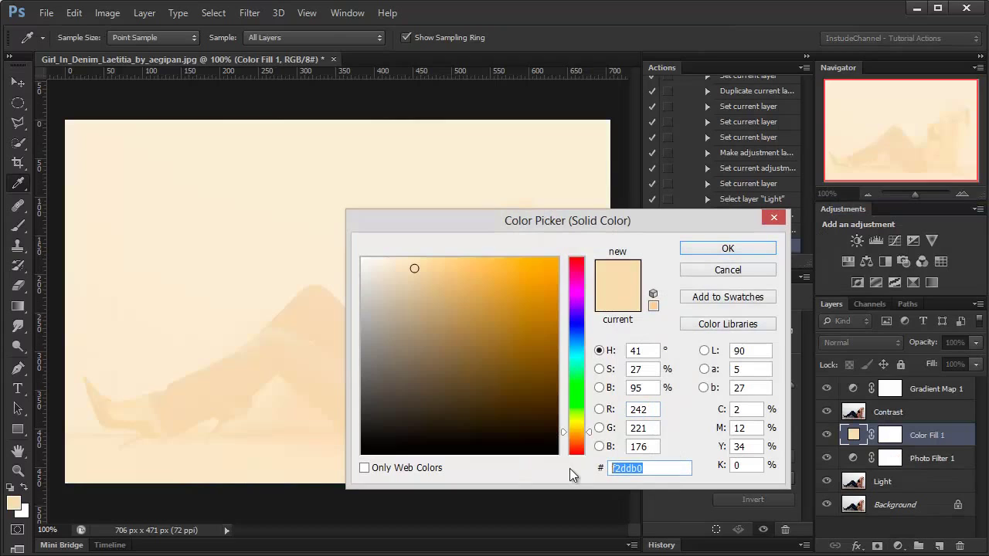
pyautogui.write('FC')
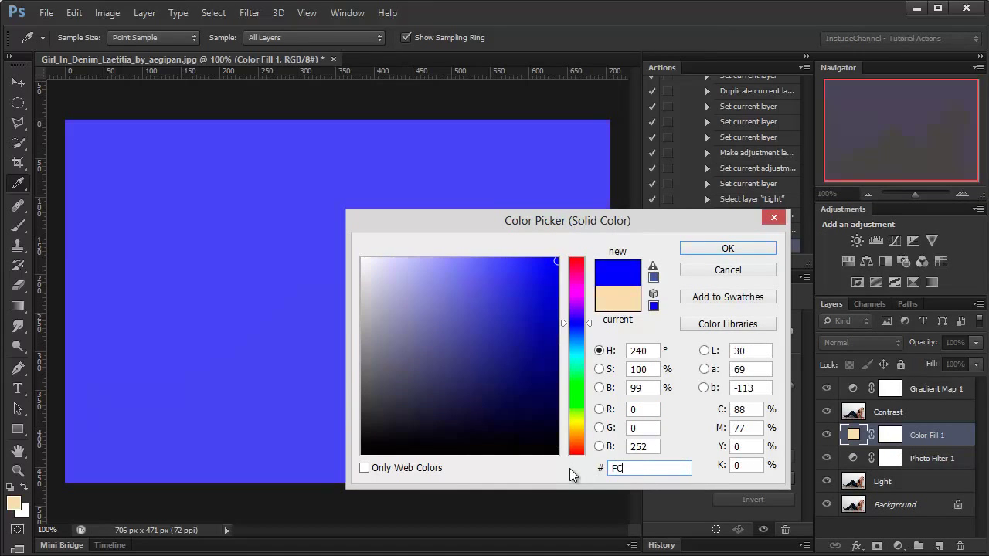
pyautogui.write('E')
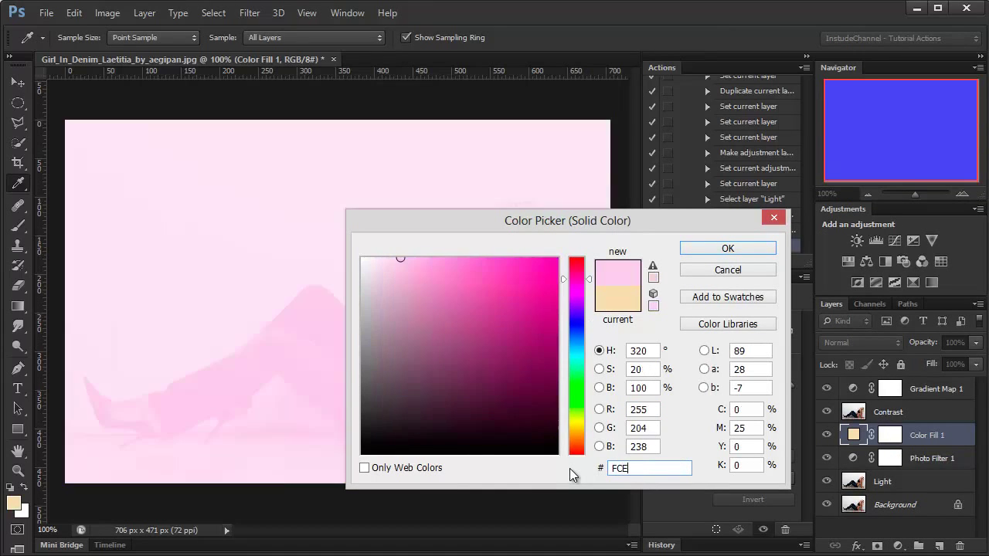
pyautogui.write('AC')
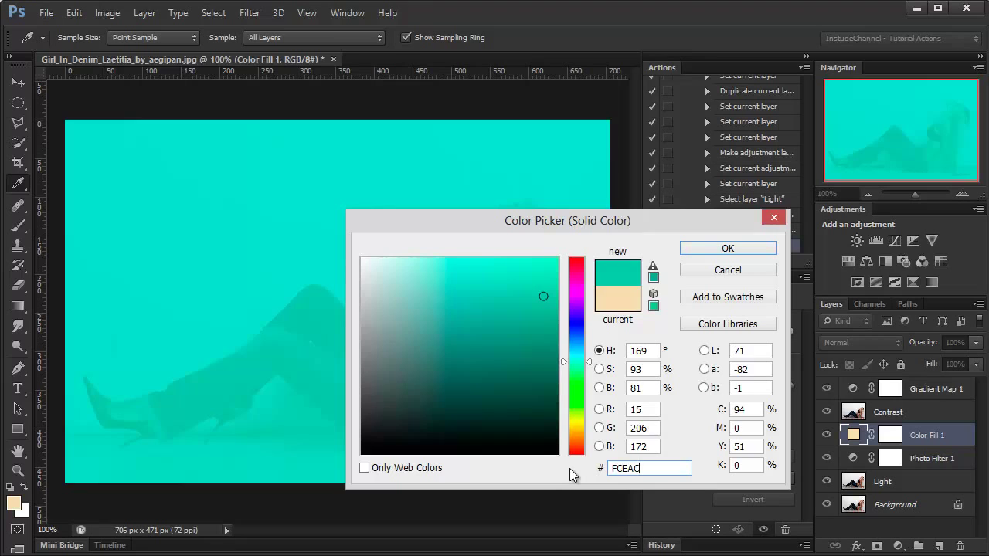
pyautogui.write('3')
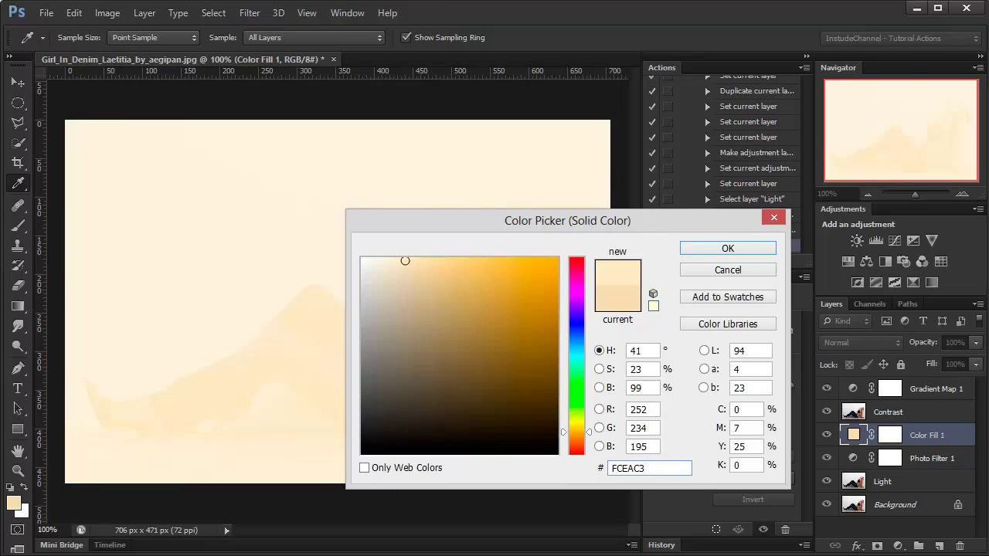
pyautogui.press('Return')
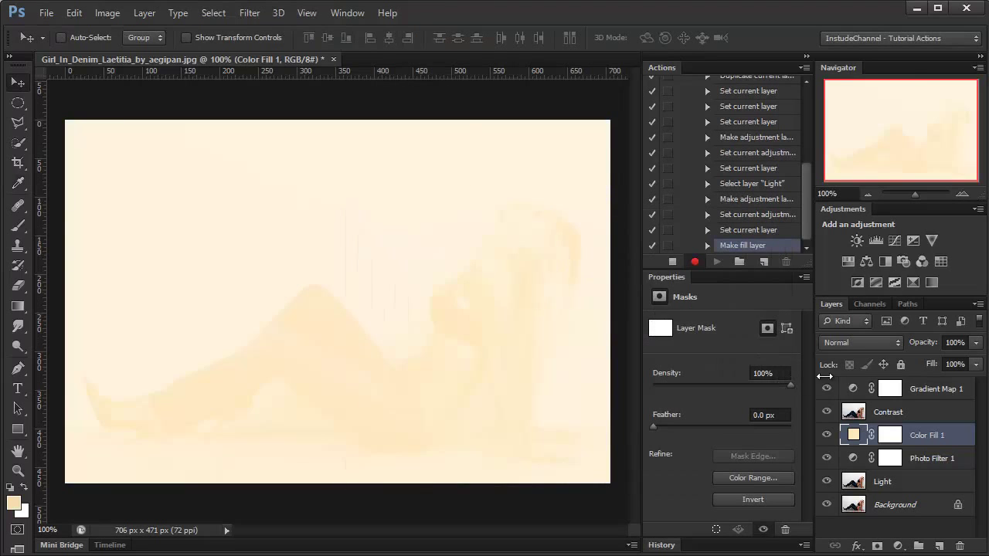
# Blend the cream fill layer with Multiply at 50% opacity
pyautogui.click(853, 344)
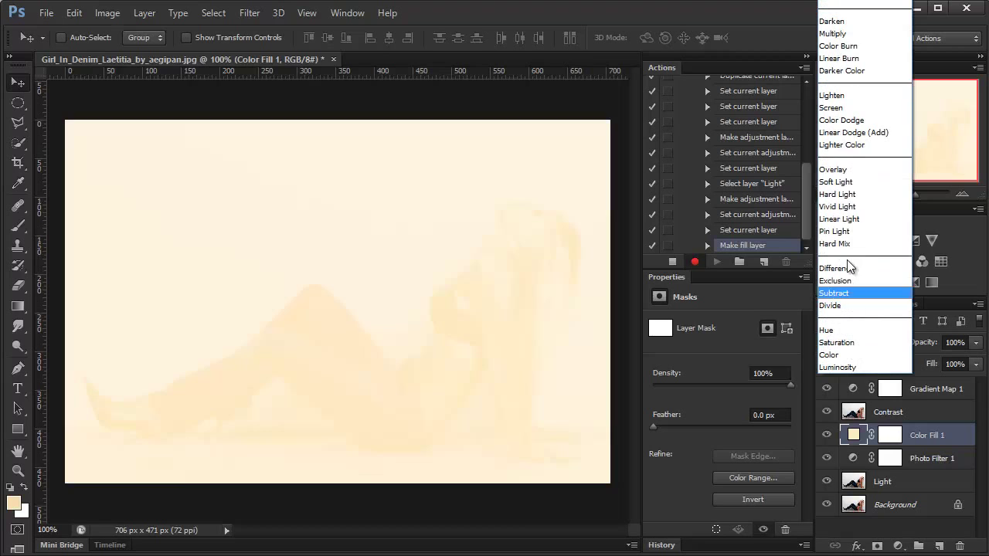
pyautogui.click(835, 33)
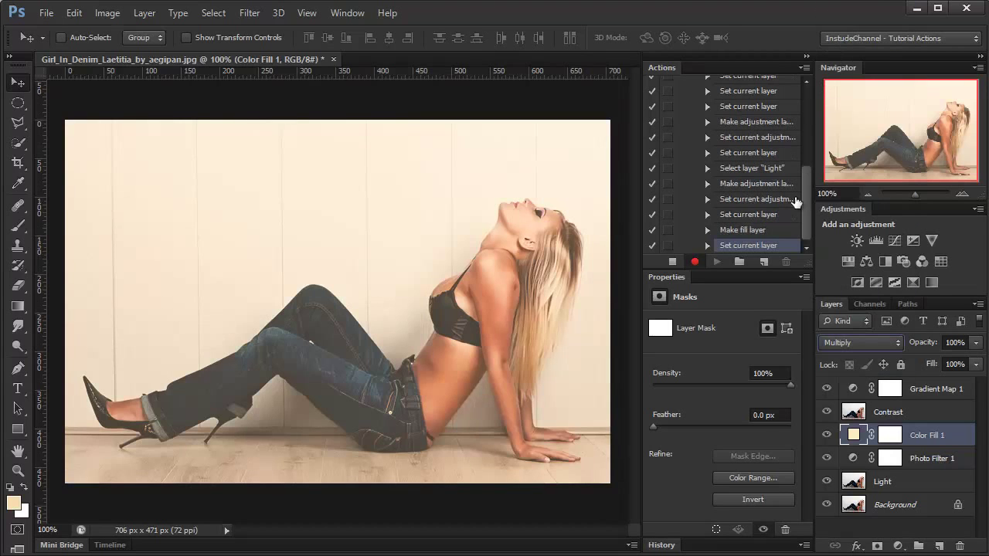
pyautogui.click(931, 343)
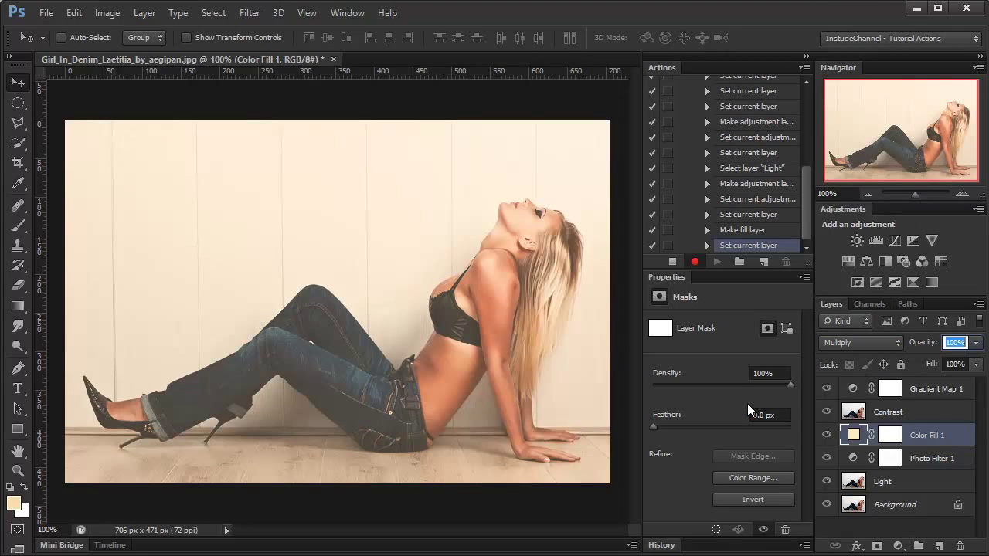
pyautogui.write('50')
pyautogui.press('Return')
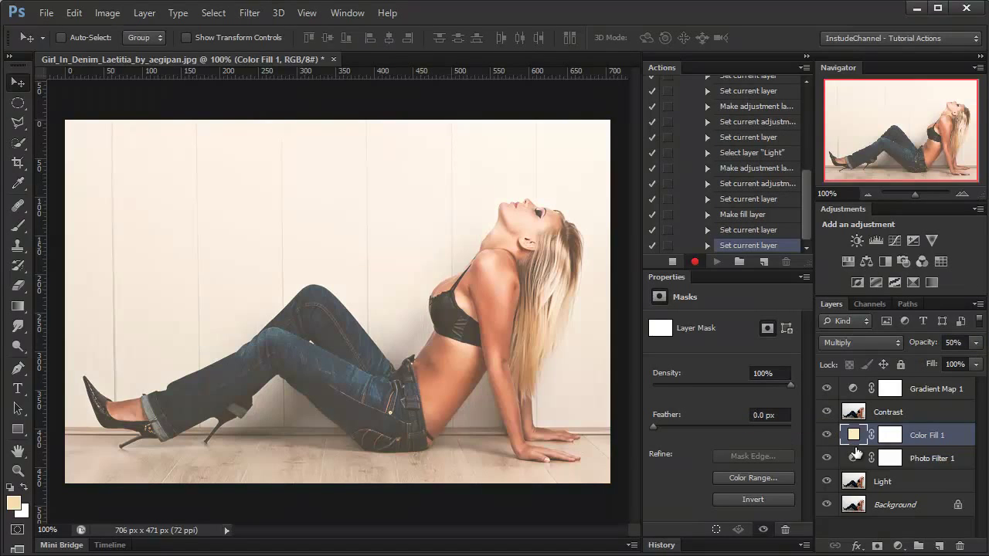
# Add a Hue/Saturation layer with Colorize on, Hue 43, at 55% opacity
pyautogui.click(848, 262)
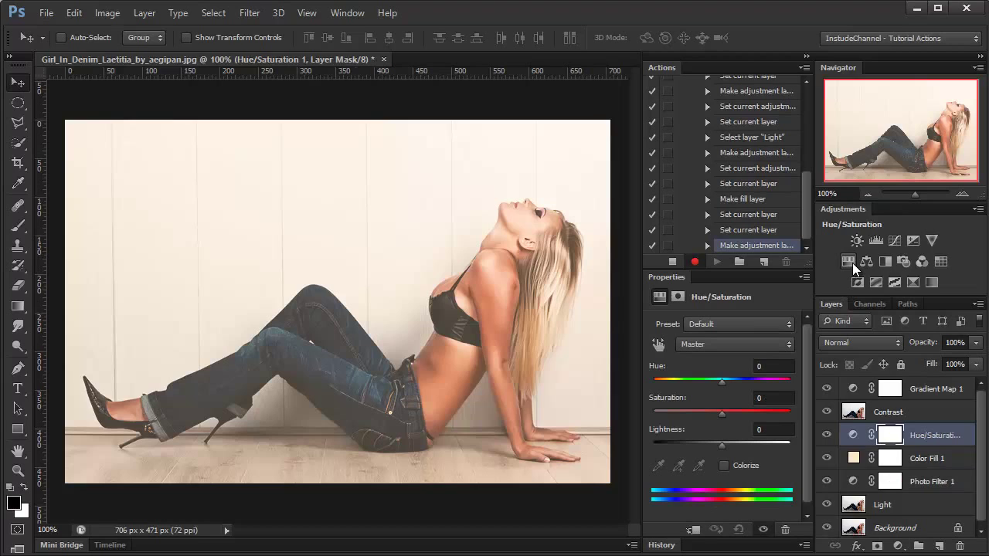
pyautogui.click(724, 465)
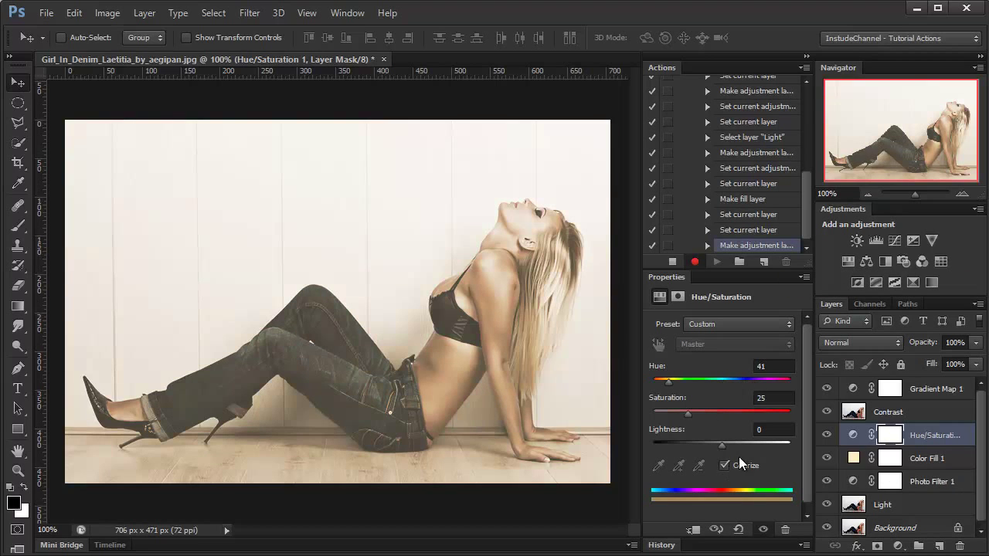
pyautogui.click(777, 368)
pyautogui.moveTo(771, 371); pyautogui.dragTo(750, 372)
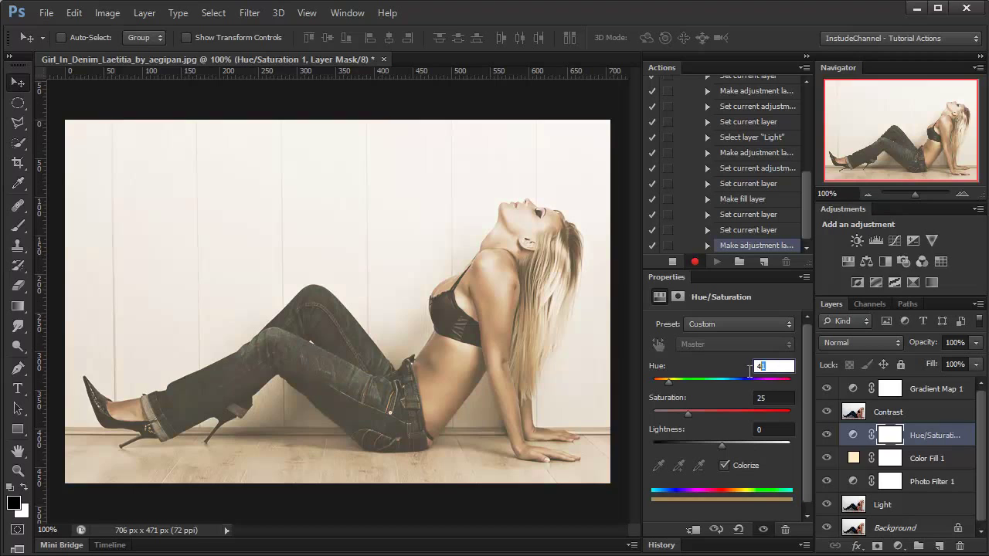
pyautogui.write('4')
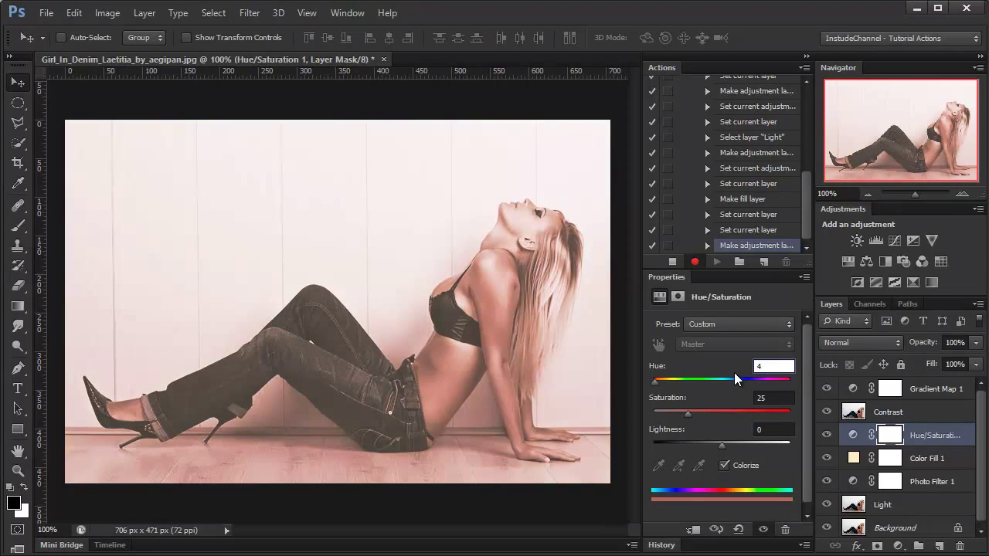
pyautogui.write('3')
pyautogui.press('Return')
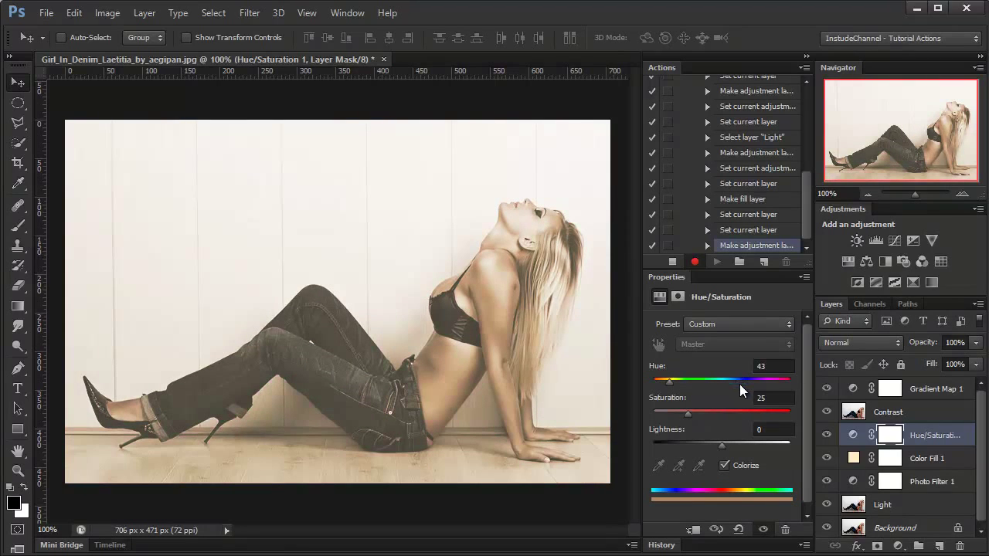
pyautogui.click(924, 342)
pyautogui.write('55')
pyautogui.press('Return')
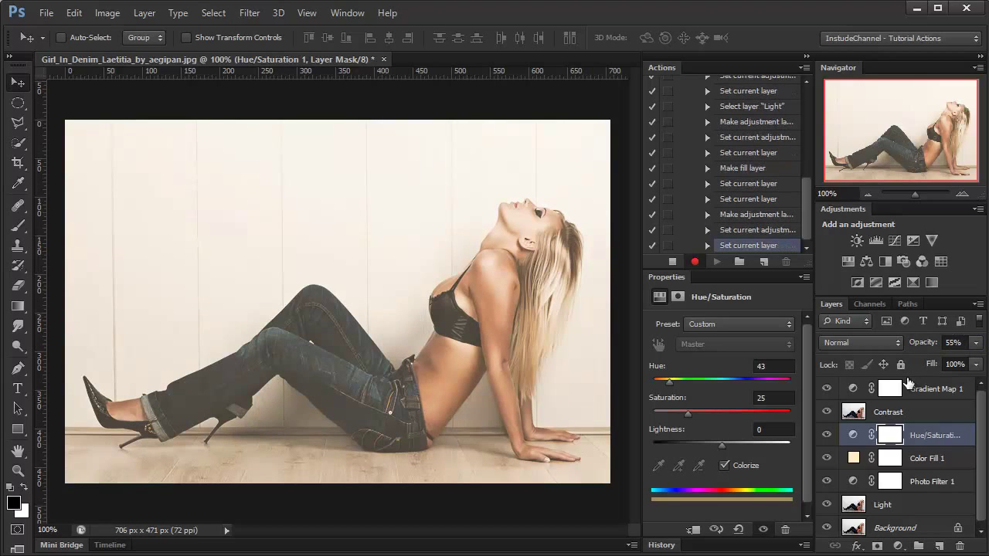
# Add a Levels layer with RGB input levels 8, 1.40 and 245, then show the Red channel
pyautogui.click(876, 240)
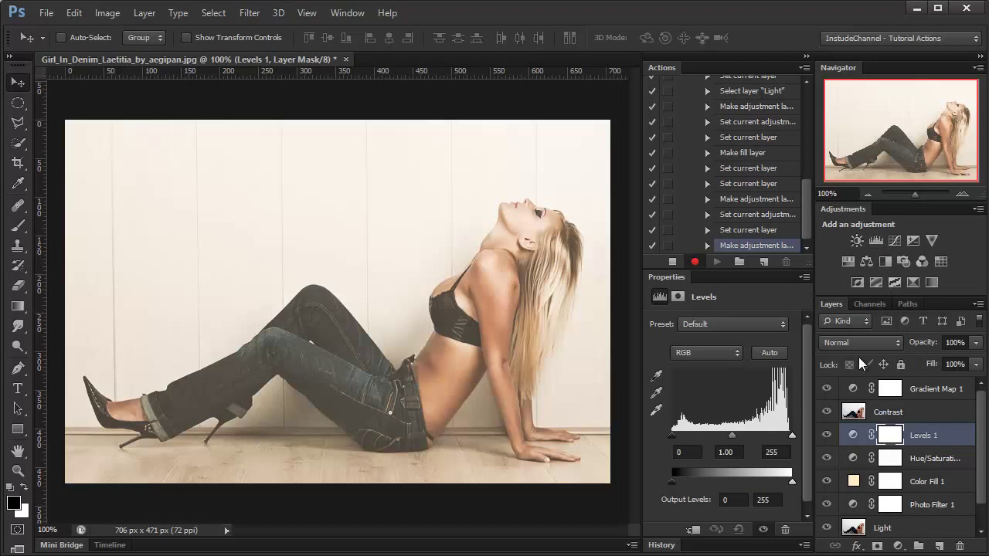
pyautogui.click(693, 454)
pyautogui.write('8')
pyautogui.press('Tab')
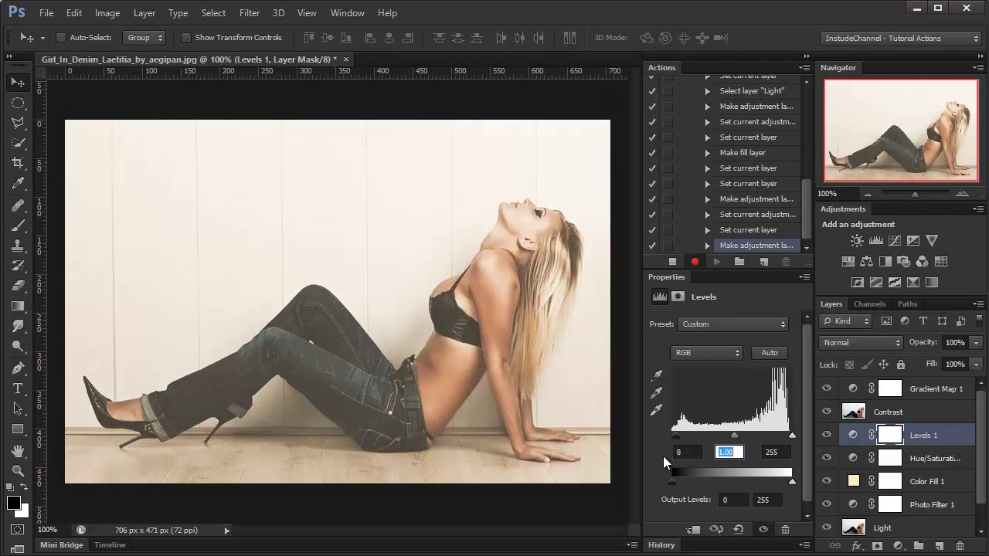
pyautogui.write('1.40')
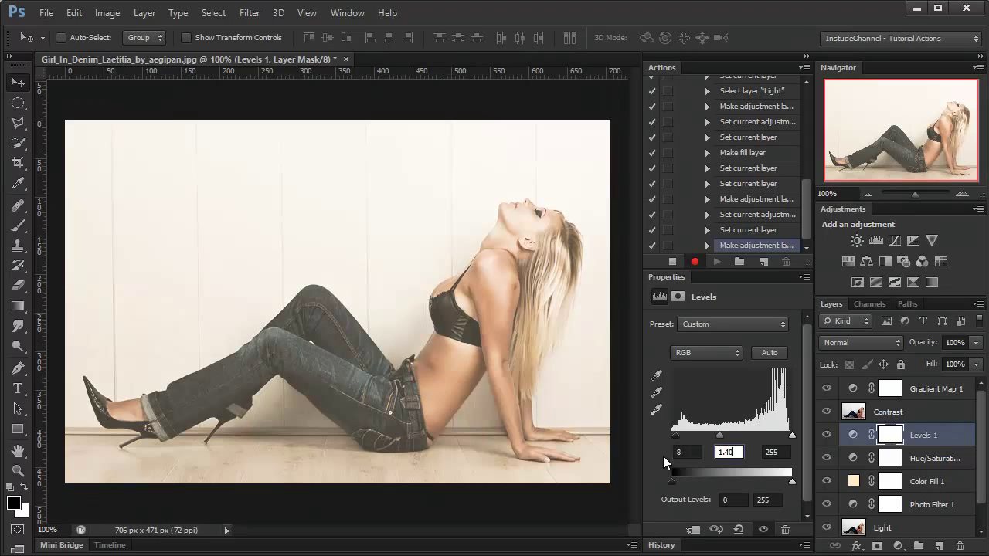
pyautogui.press('Tab')
pyautogui.write('24')
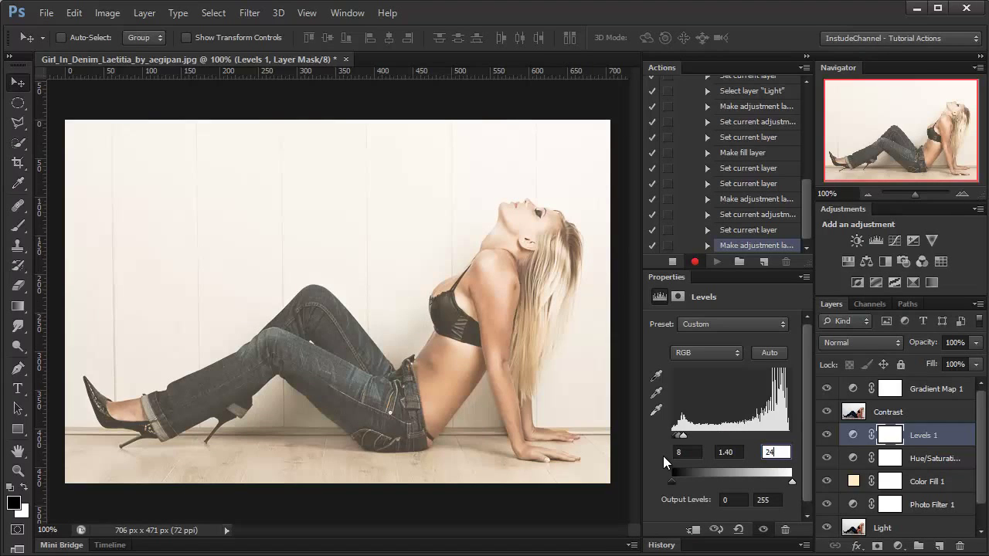
pyautogui.write('5')
pyautogui.click(721, 383)
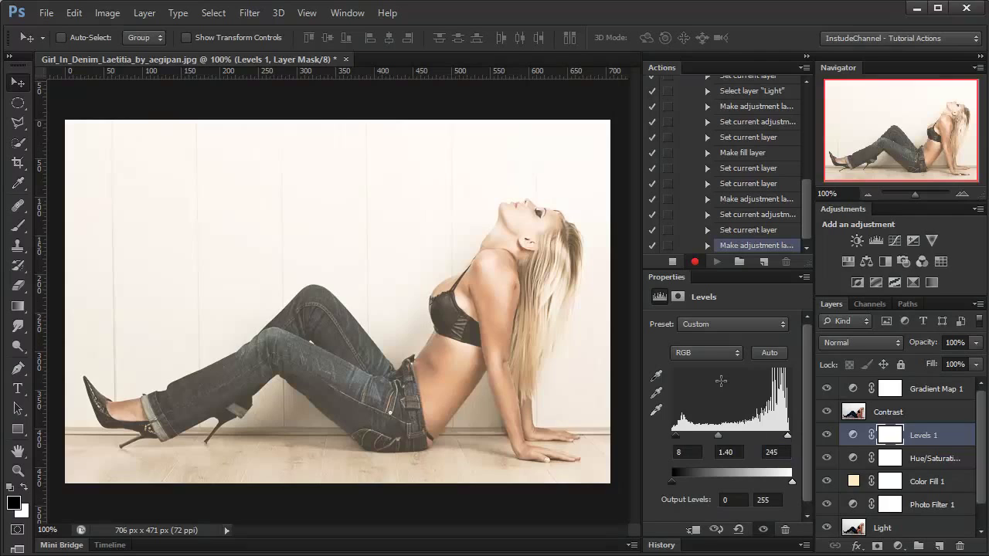
pyautogui.click(713, 354)
pyautogui.click(699, 369)
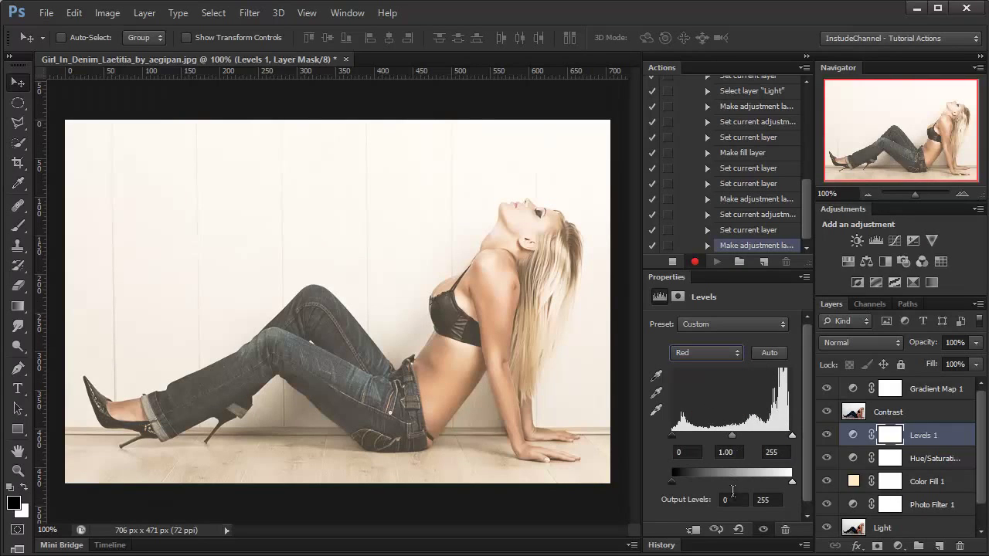
# Set the Levels Red output black to 14 and Blue output white to 235
pyautogui.click(730, 499)
pyautogui.write('14')
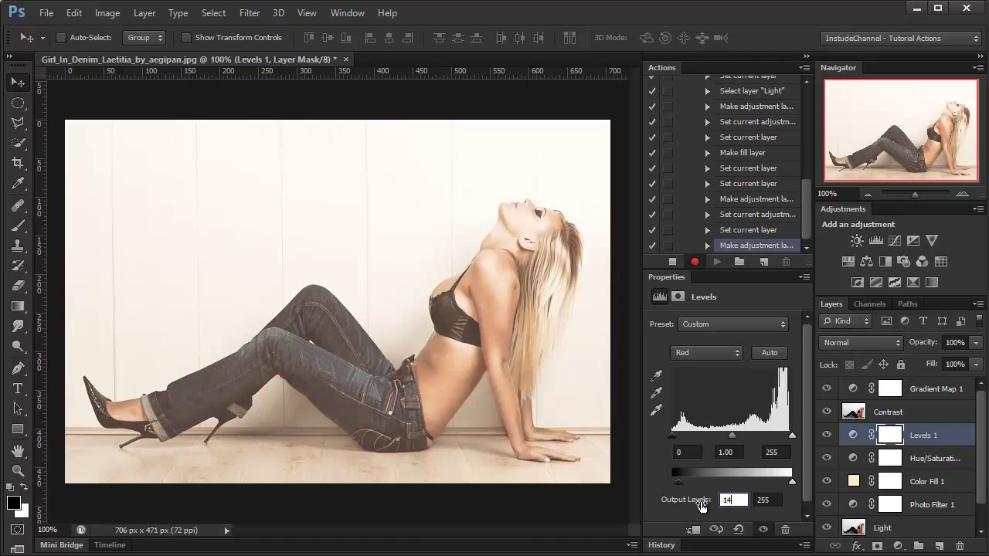
pyautogui.press('Return')
pyautogui.click(715, 357)
pyautogui.click(704, 390)
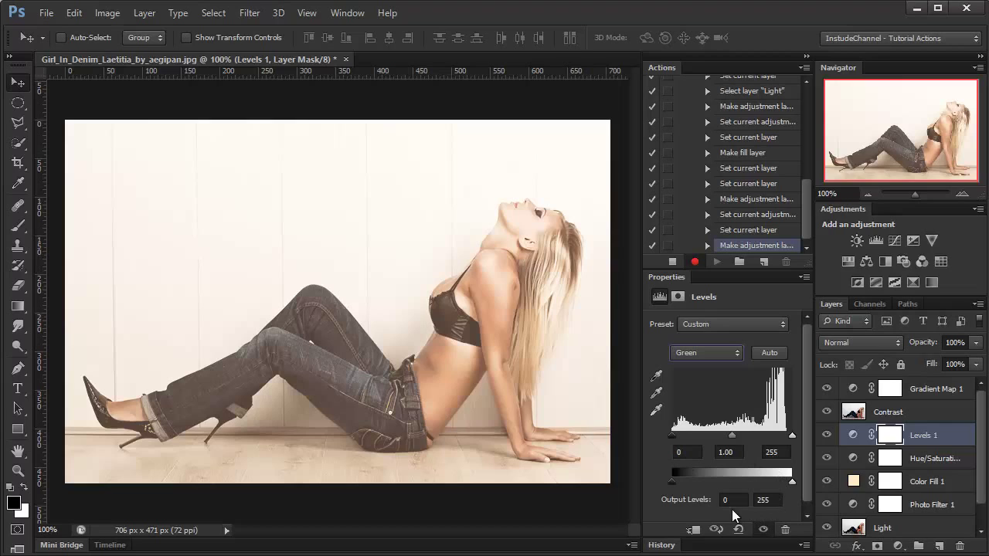
pyautogui.click(713, 356)
pyautogui.click(704, 403)
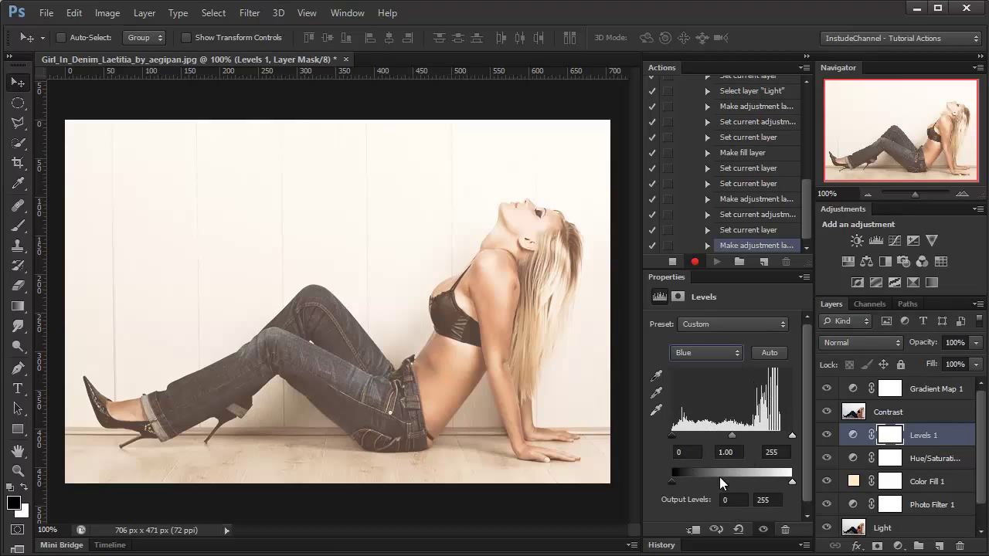
pyautogui.click(774, 500)
pyautogui.write('235')
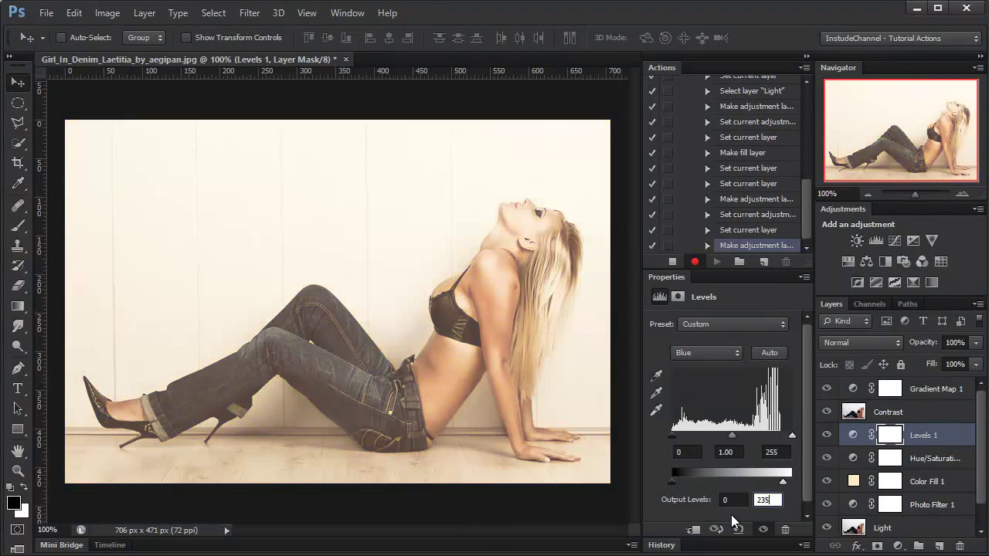
pyautogui.press('Return')
# Set the Levels layer opacity to 70%
pyautogui.click(948, 342)
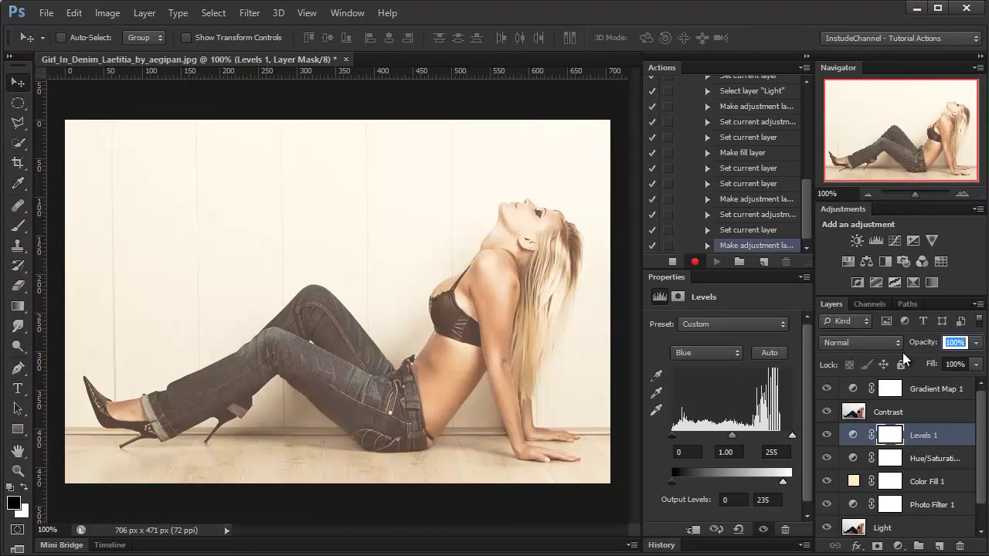
pyautogui.write('7')
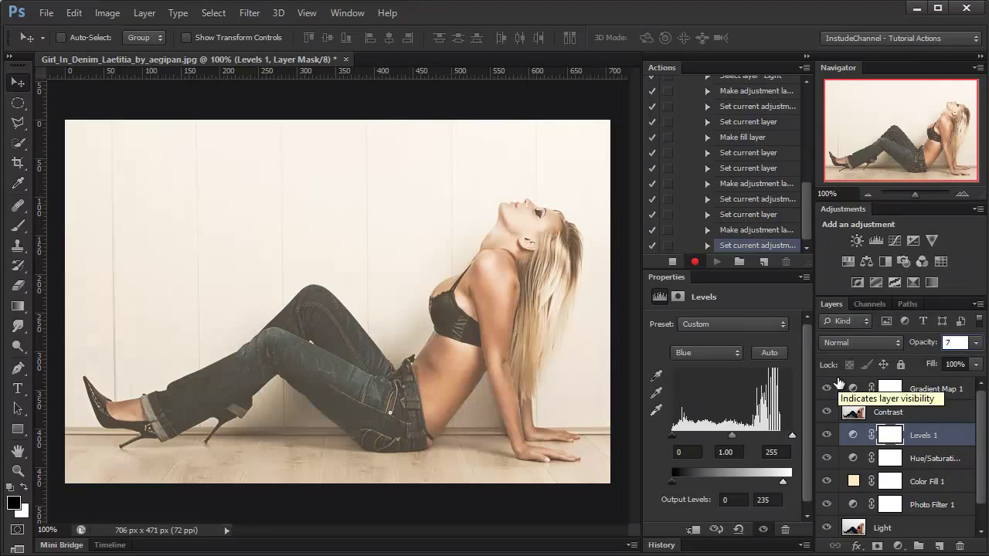
pyautogui.write('0')
pyautogui.press('Return')
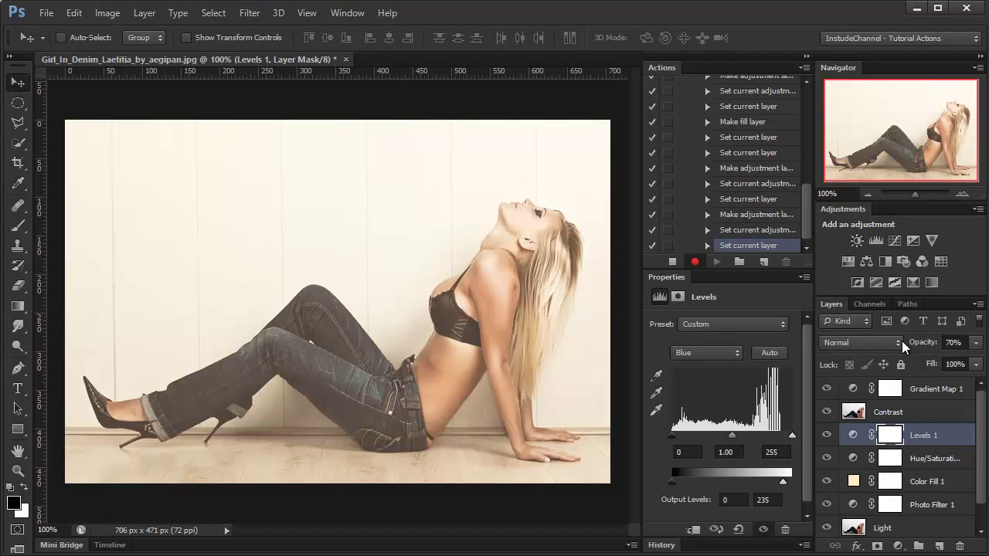
# Add a reversed radial Gradient Fill layer at 150% scale
pyautogui.click(899, 547)
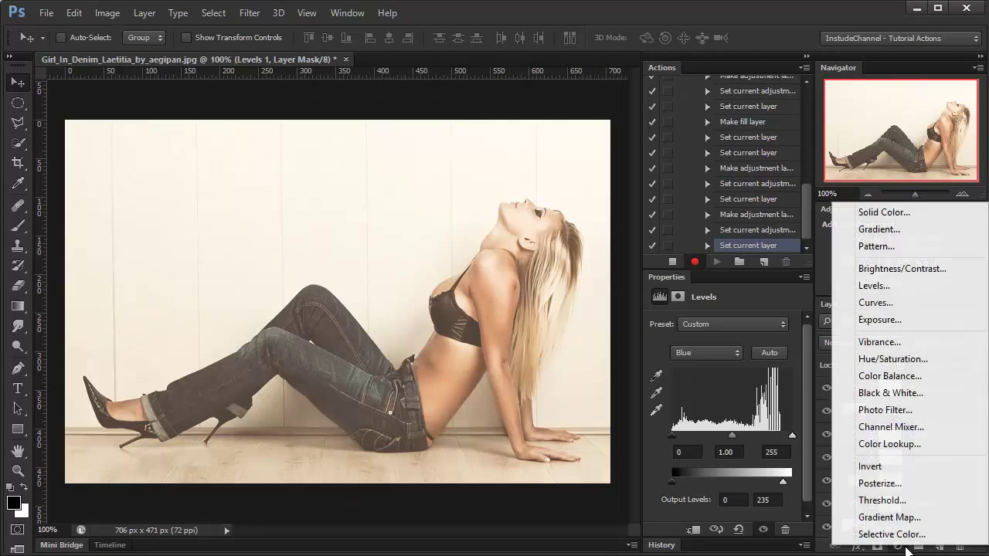
pyautogui.click(880, 230)
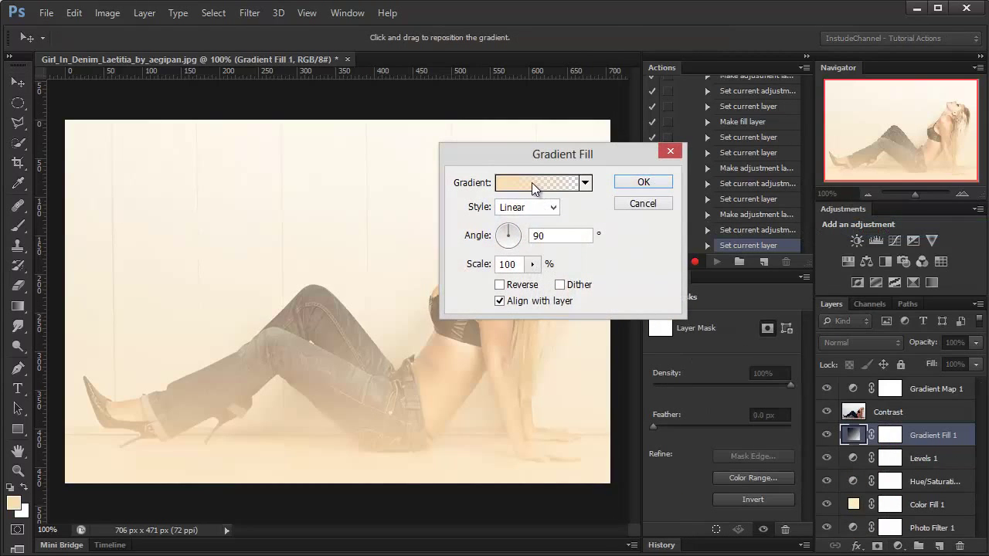
pyautogui.click(533, 207)
pyautogui.click(524, 232)
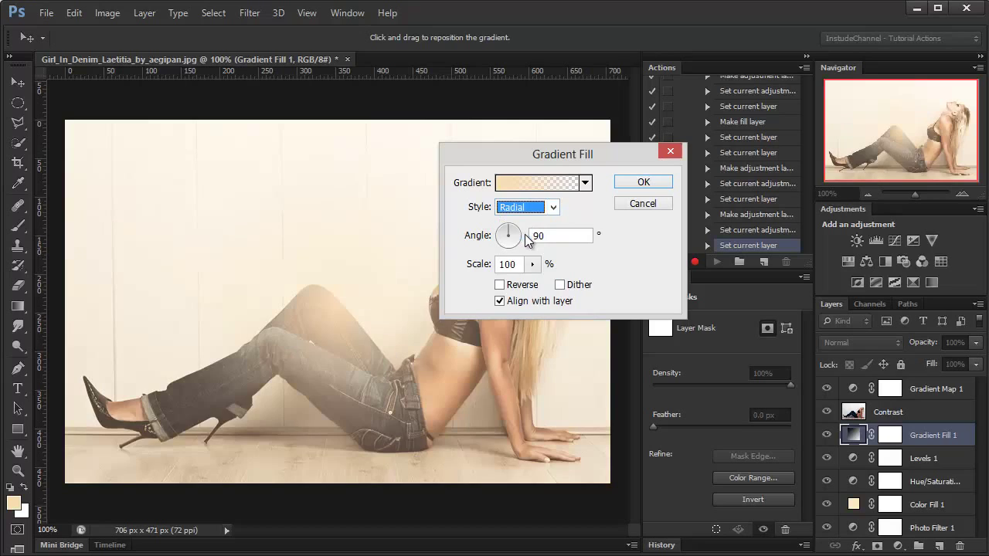
pyautogui.click(500, 284)
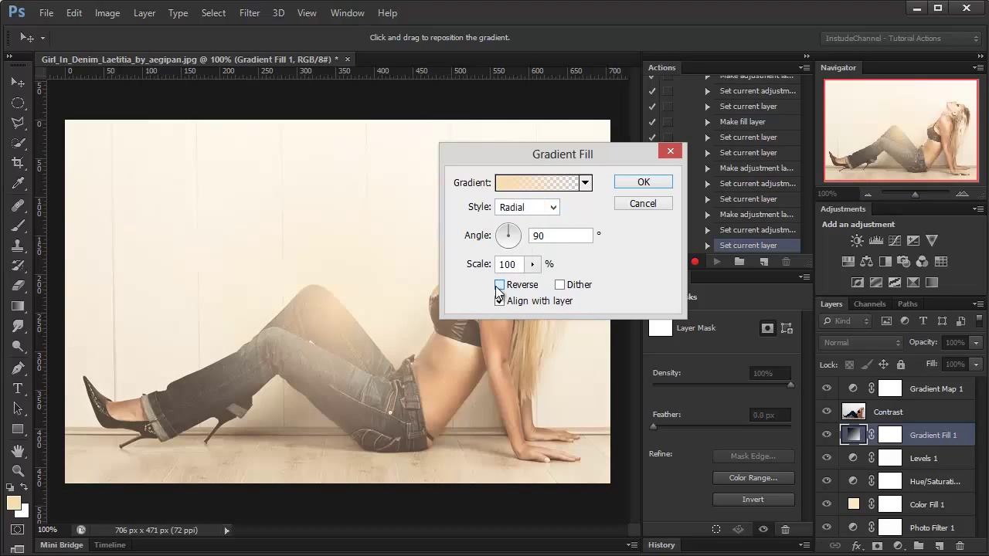
pyautogui.click(475, 270)
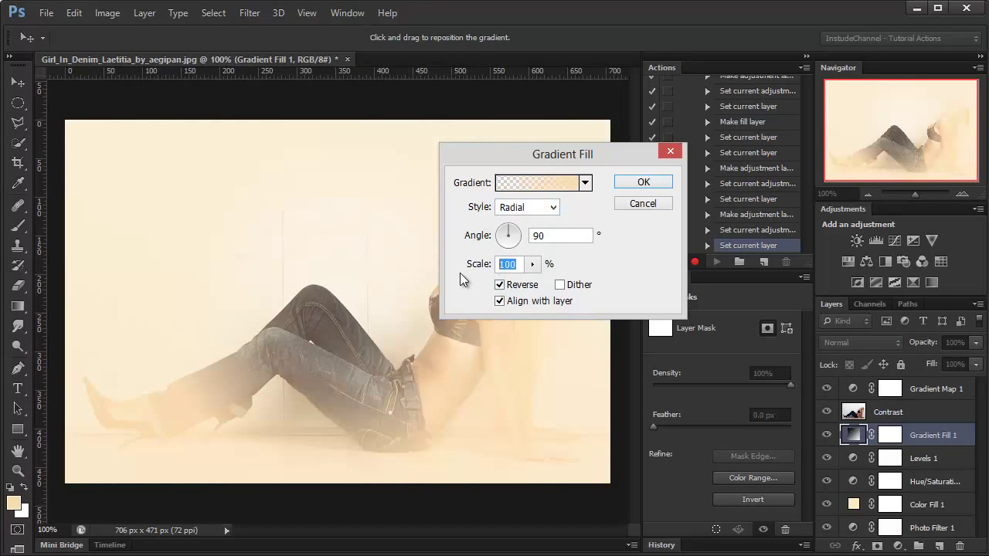
pyautogui.write('150')
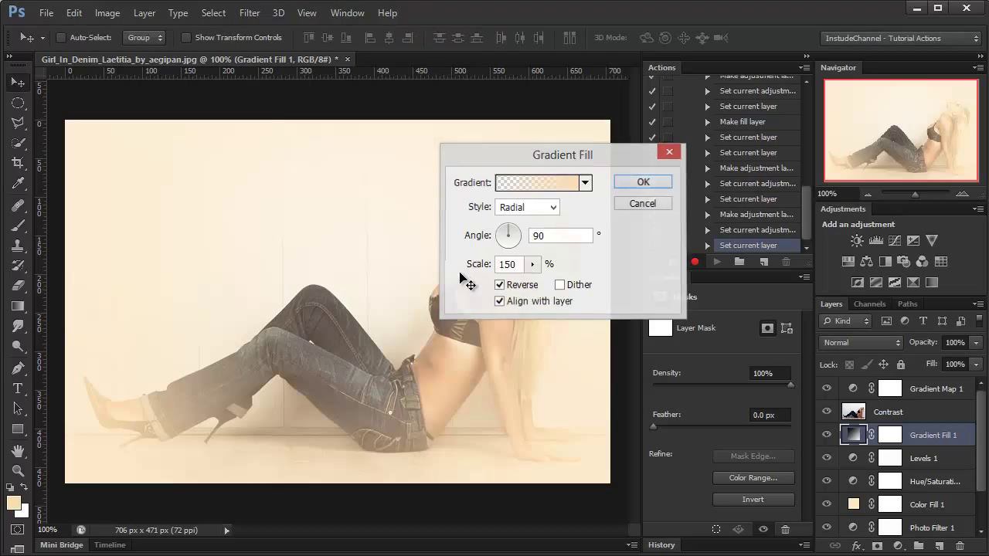
pyautogui.press('Return')
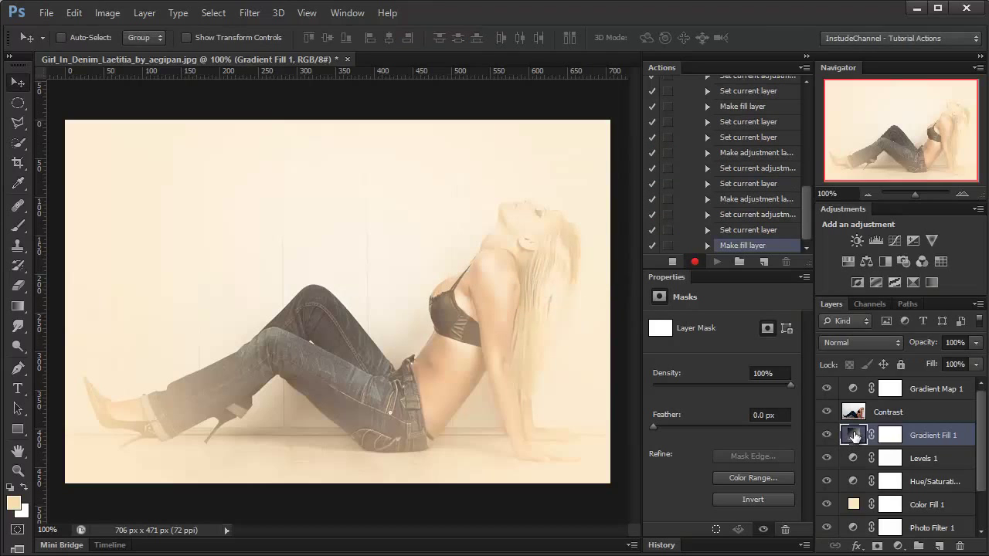
# Set both gradient color stops of Gradient Fill 1 to 080808
pyautogui.doubleClick(854, 436)
pyautogui.click(517, 183)
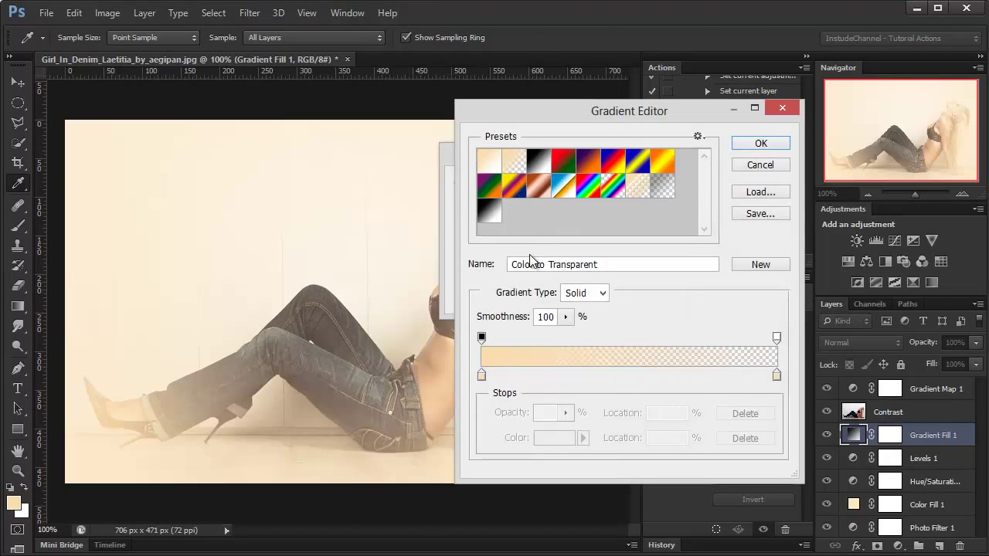
pyautogui.doubleClick(482, 376)
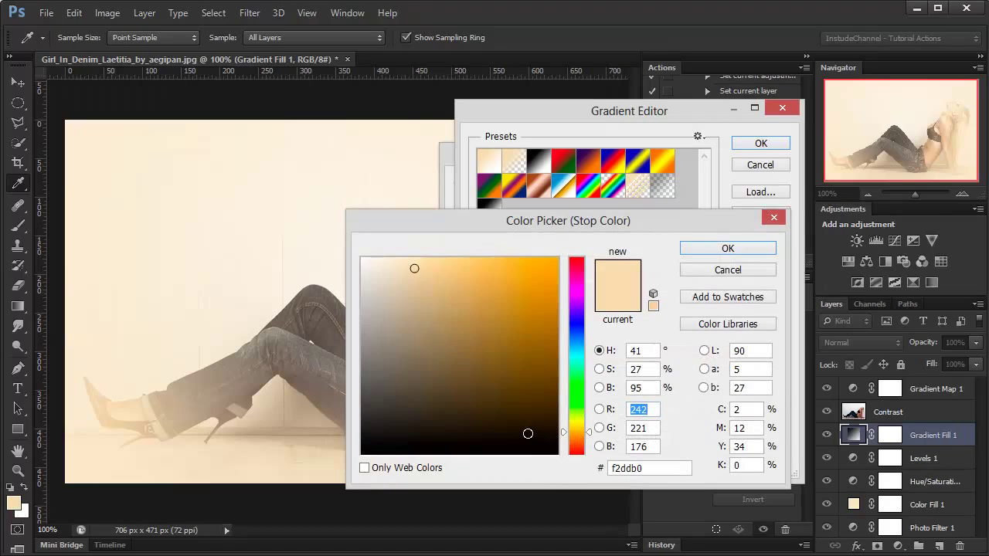
pyautogui.click(646, 468)
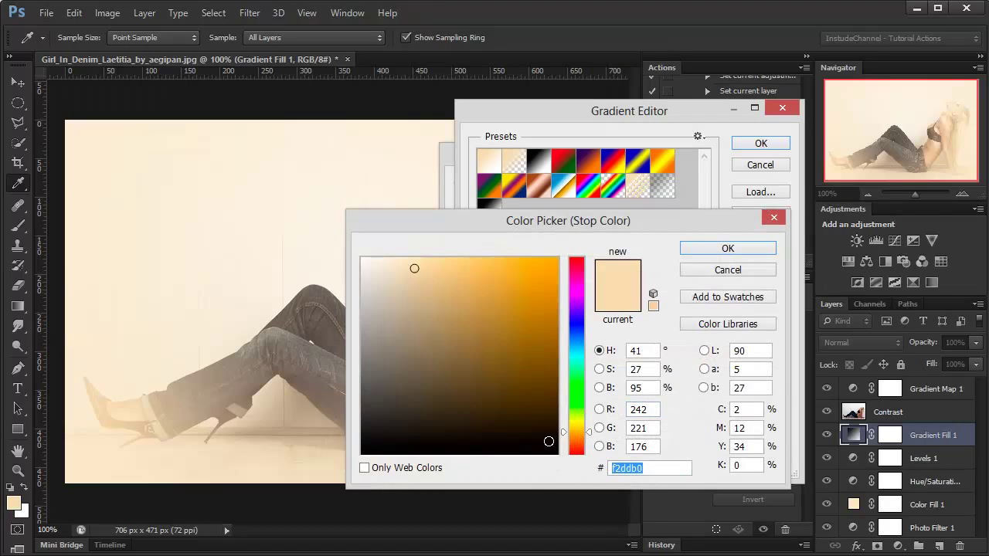
pyautogui.write('080808')
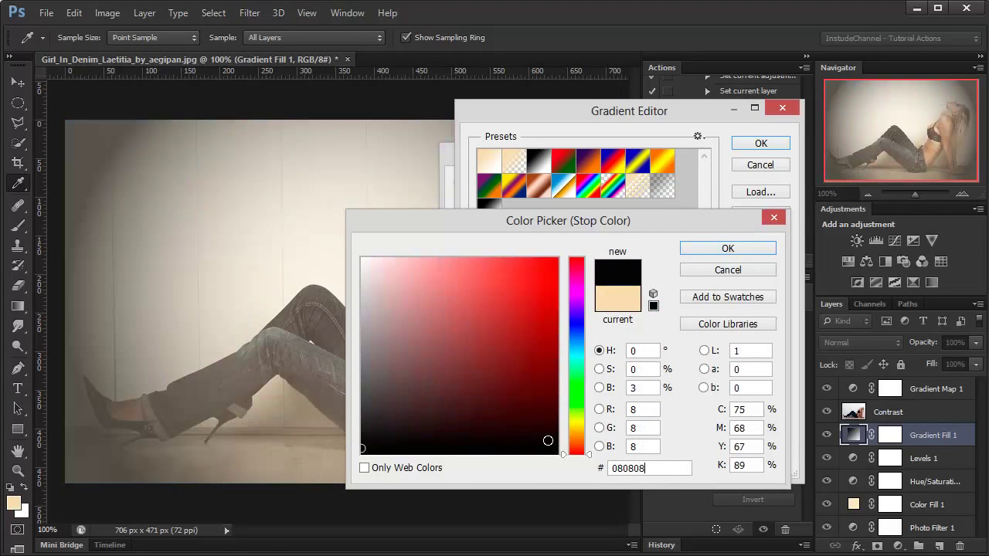
pyautogui.press('Return')
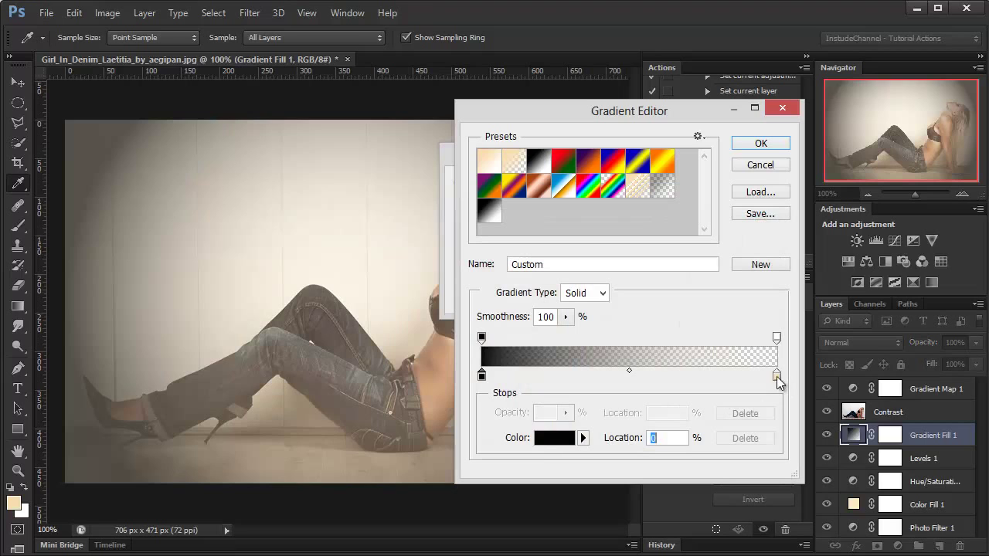
pyautogui.click(777, 375)
pyautogui.doubleClick(776, 377)
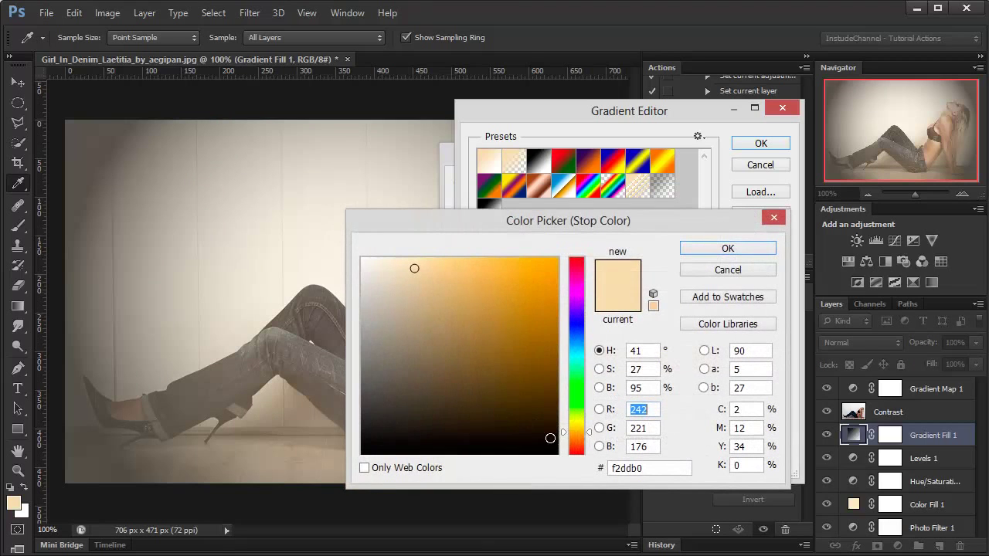
pyautogui.moveTo(661, 469); pyautogui.dragTo(549, 469)
pyautogui.write('0')
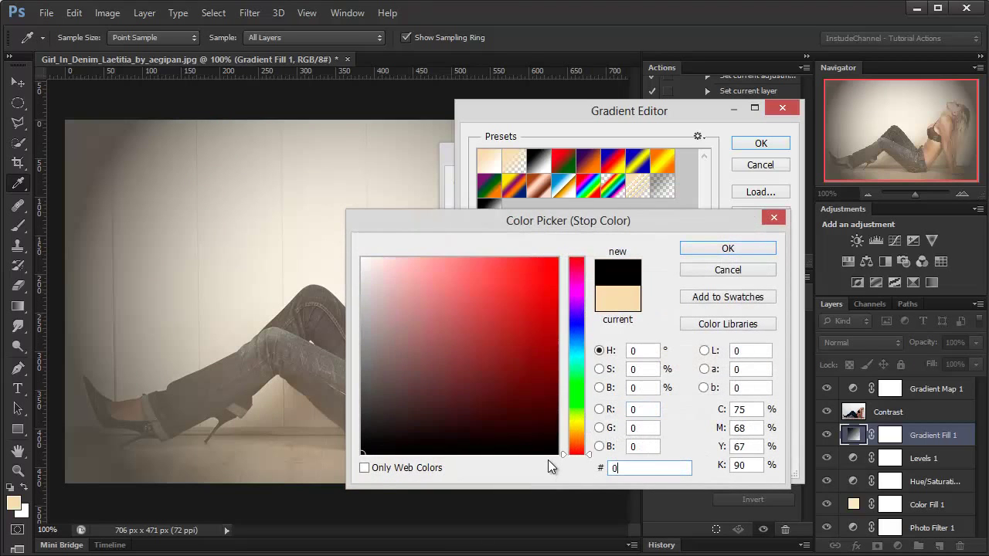
pyautogui.write('80808')
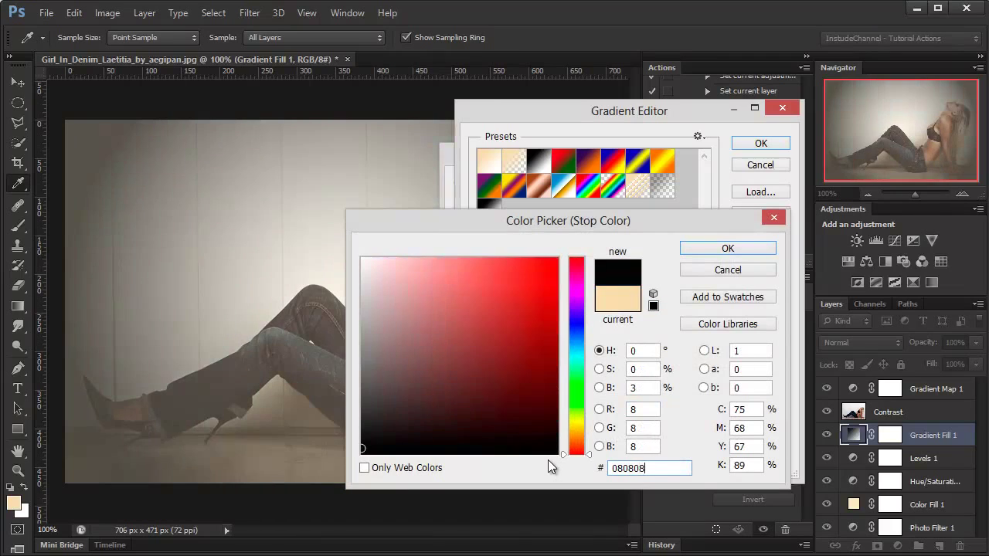
pyautogui.press('Return')
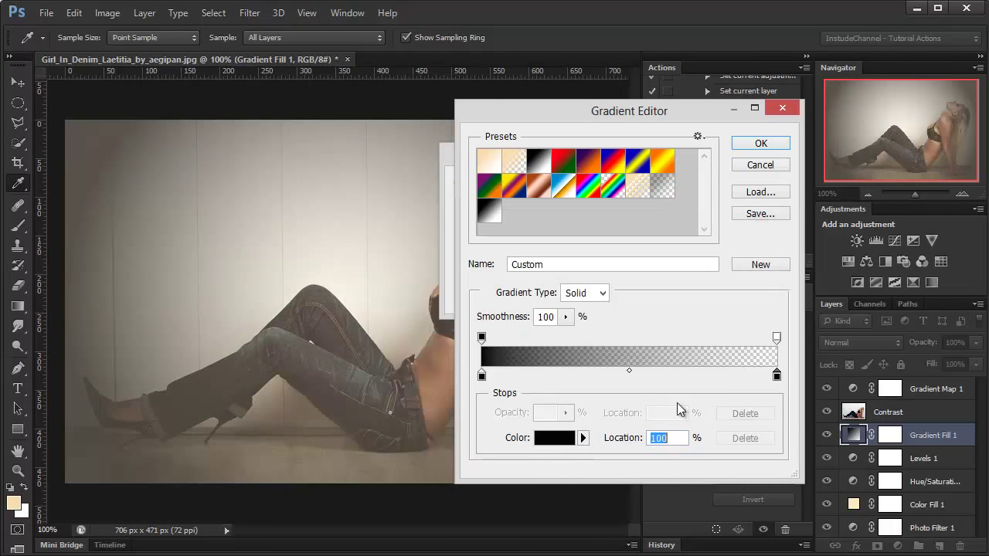
# Move the right opacity stop to 65% and accept the black-to-transparent gradient
pyautogui.click(776, 339)
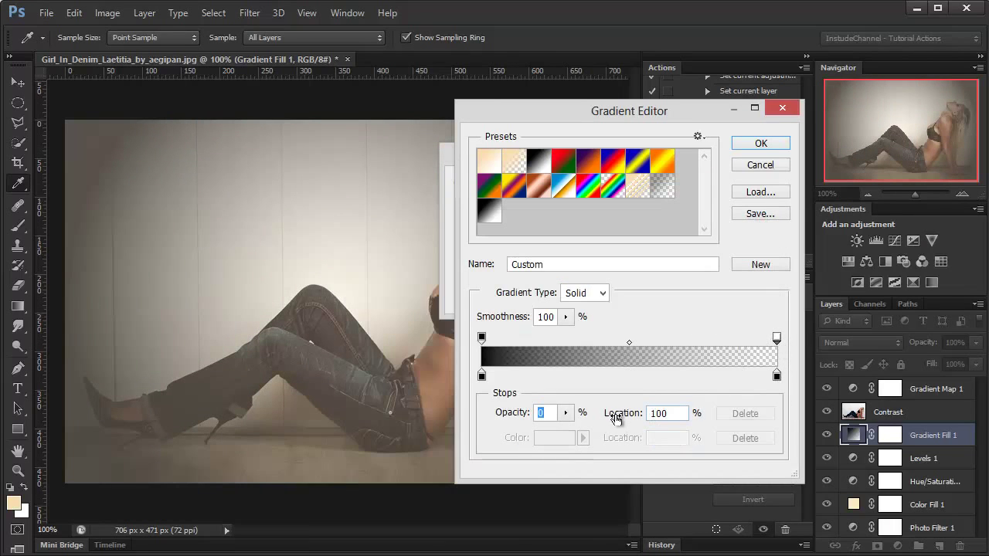
pyautogui.click(612, 417)
pyautogui.write('6')
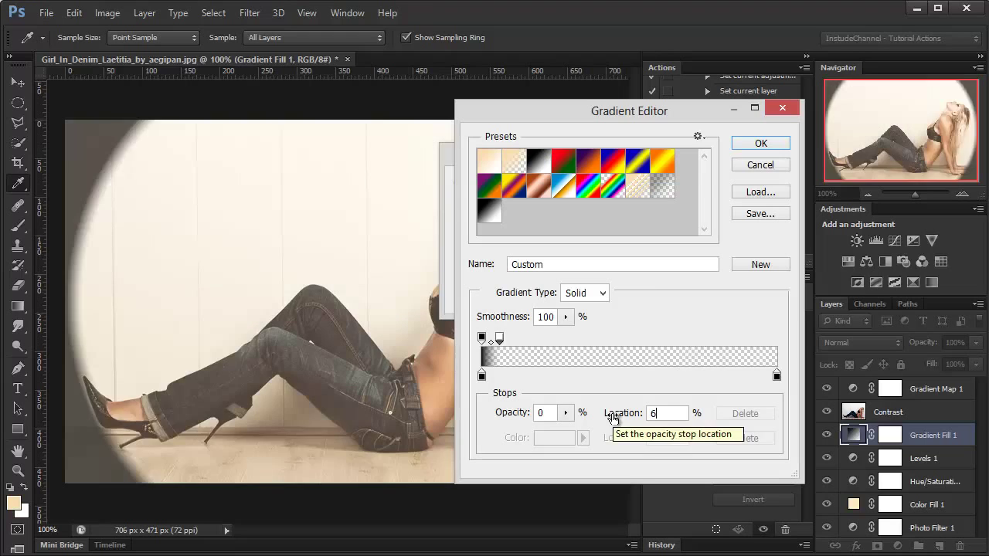
pyautogui.write('5')
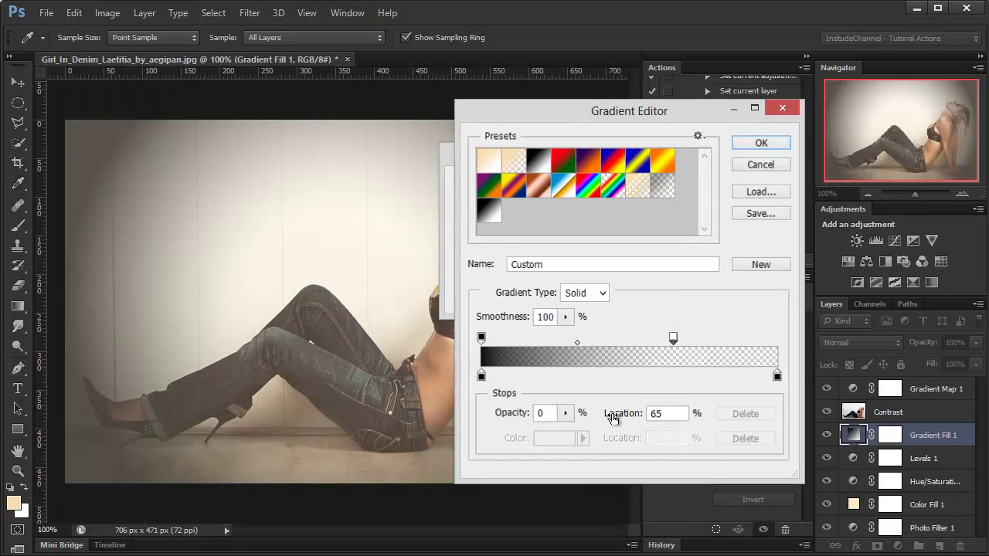
pyautogui.press('Return')
pyautogui.press('Return')
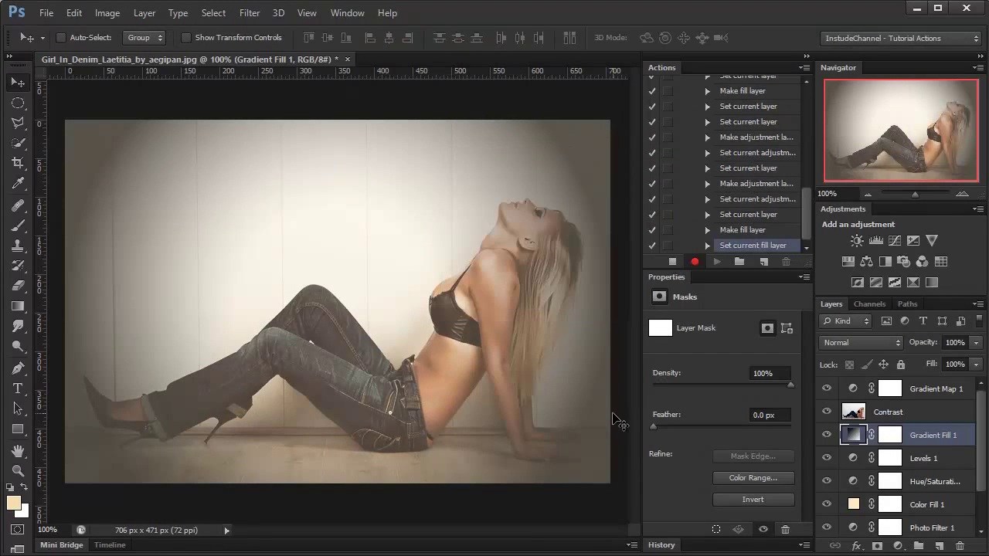
# Set Gradient Fill 1 to Soft Light at 45% opacity, toggling its visibility to compare
pyautogui.click(875, 342)
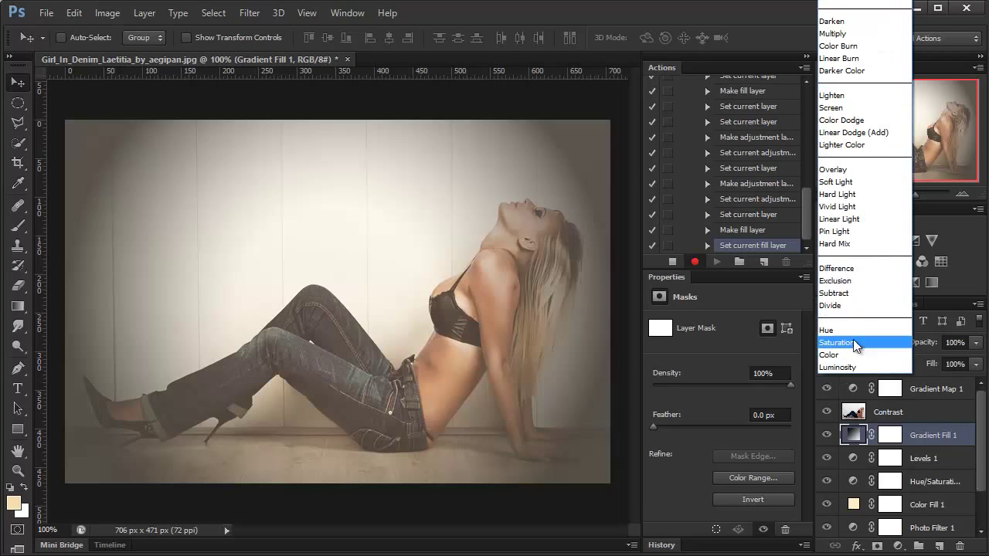
pyautogui.click(842, 184)
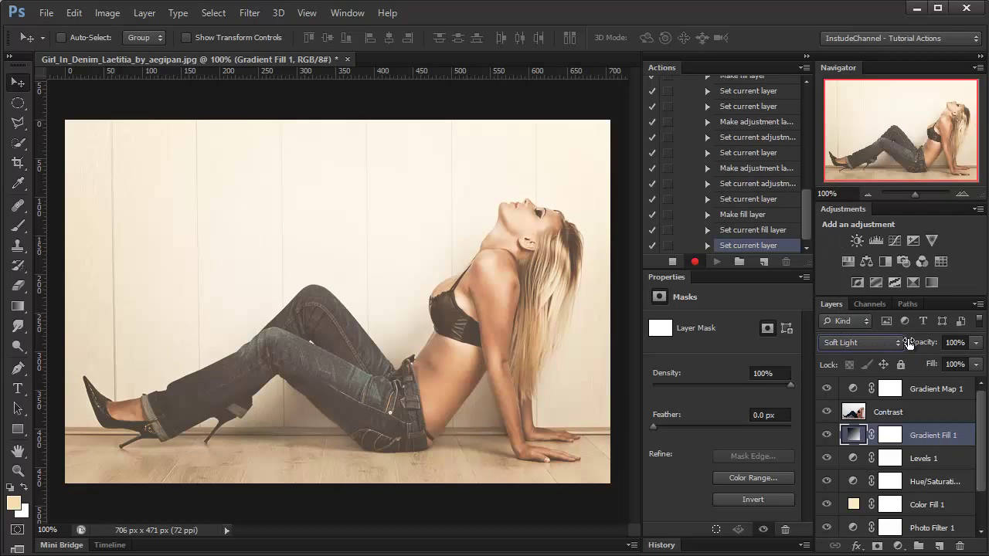
pyautogui.click(919, 344)
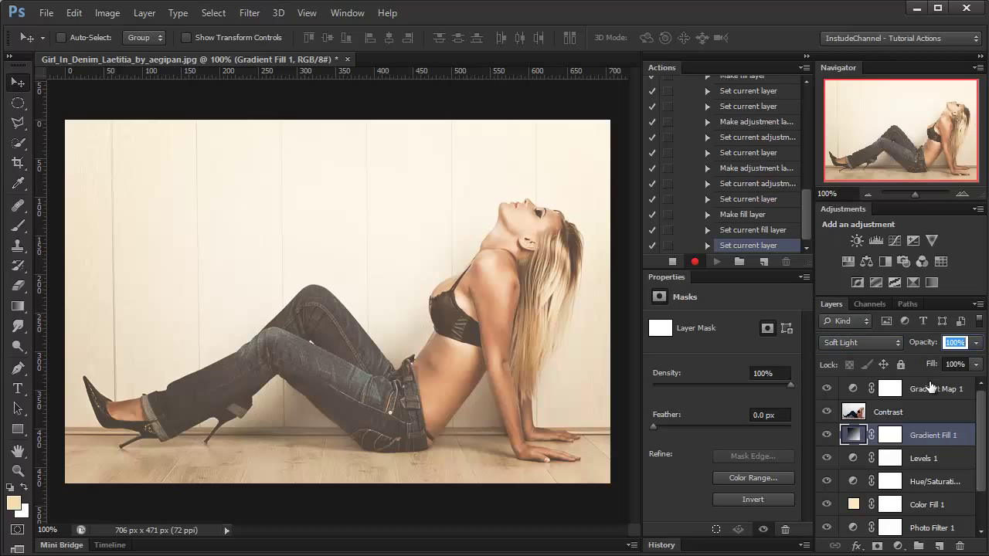
pyautogui.write('45')
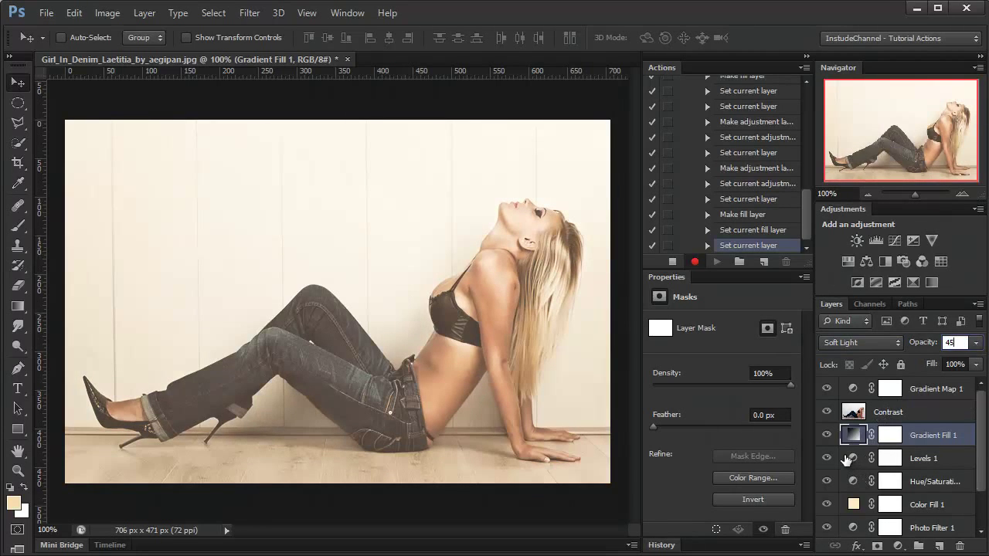
pyautogui.click(827, 435)
pyautogui.click(827, 436)
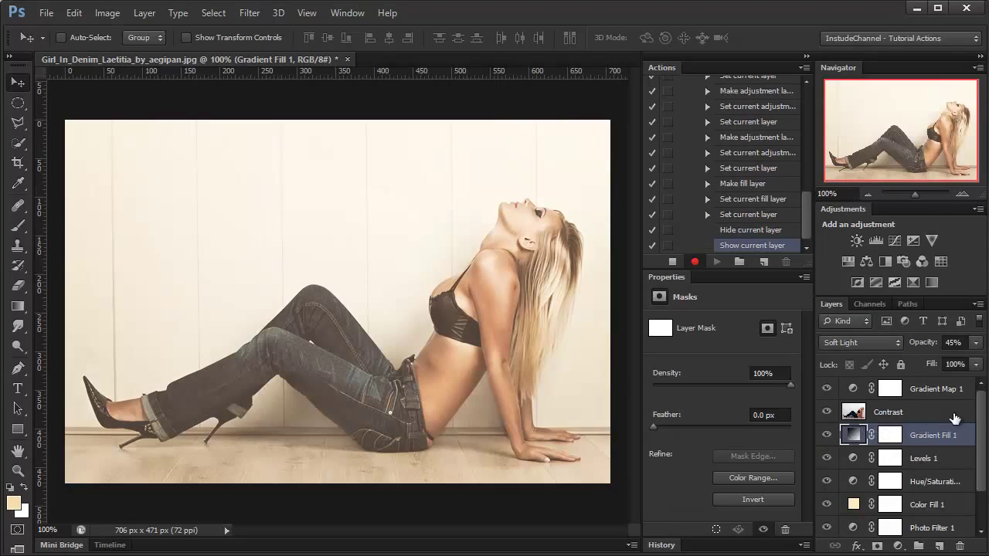
pyautogui.moveTo(979, 416)
pyautogui.mouseDown()
pyautogui.moveTo(980, 456)
pyautogui.moveTo(978, 416)
pyautogui.mouseUp()
# Select all the effect layers, from Gradient Map 1 down to Light, and group them
pyautogui.click(968, 394)
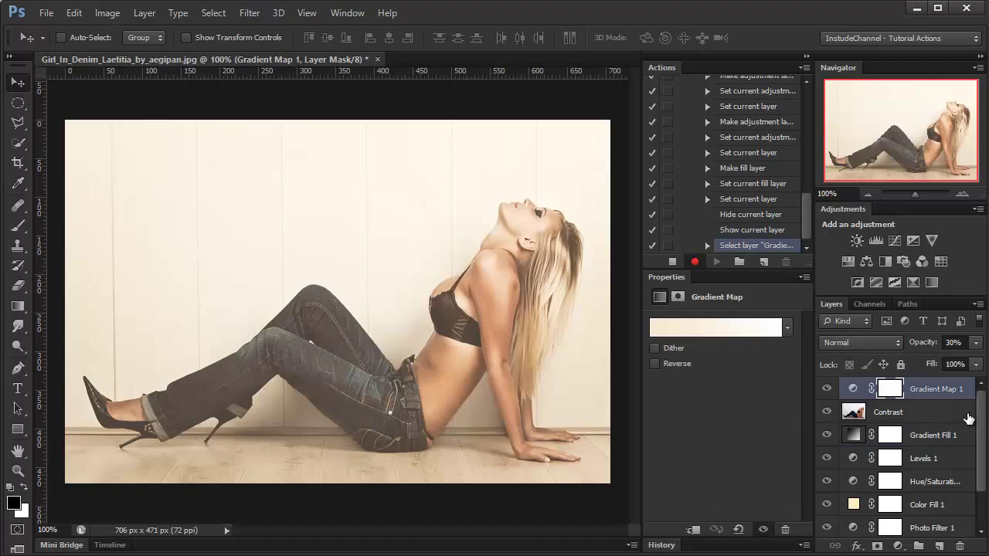
pyautogui.keyDown('ctrl'); pyautogui.click(969, 413); pyautogui.keyUp('ctrl')
pyautogui.keyDown('ctrl'); pyautogui.click(966, 437); pyautogui.keyUp('ctrl')
pyautogui.keyDown('ctrl'); pyautogui.click(966, 459); pyautogui.keyUp('ctrl')
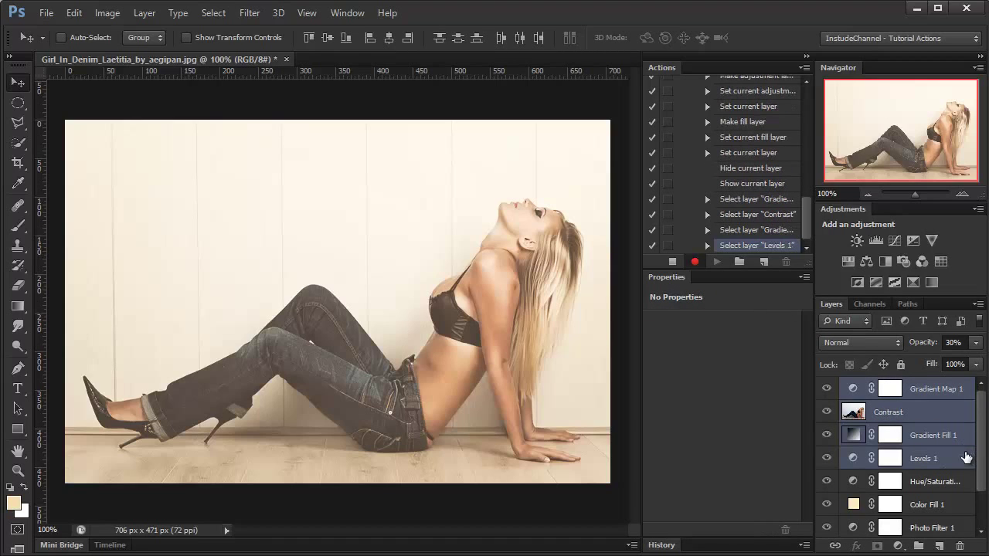
pyautogui.keyDown('ctrl'); pyautogui.click(970, 482); pyautogui.keyUp('ctrl')
pyautogui.keyDown('ctrl'); pyautogui.click(970, 504); pyautogui.keyUp('ctrl')
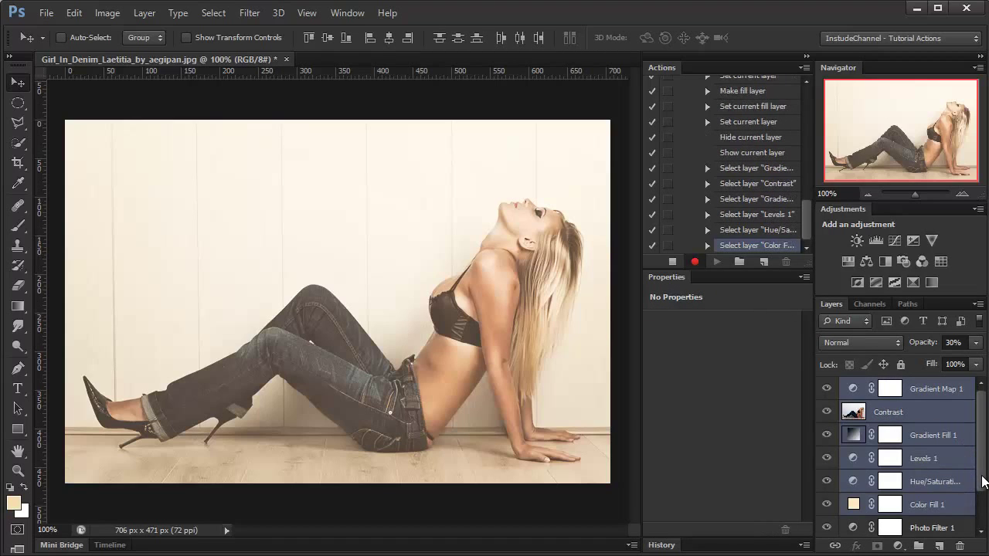
pyautogui.moveTo(985, 483); pyautogui.dragTo(986, 515)
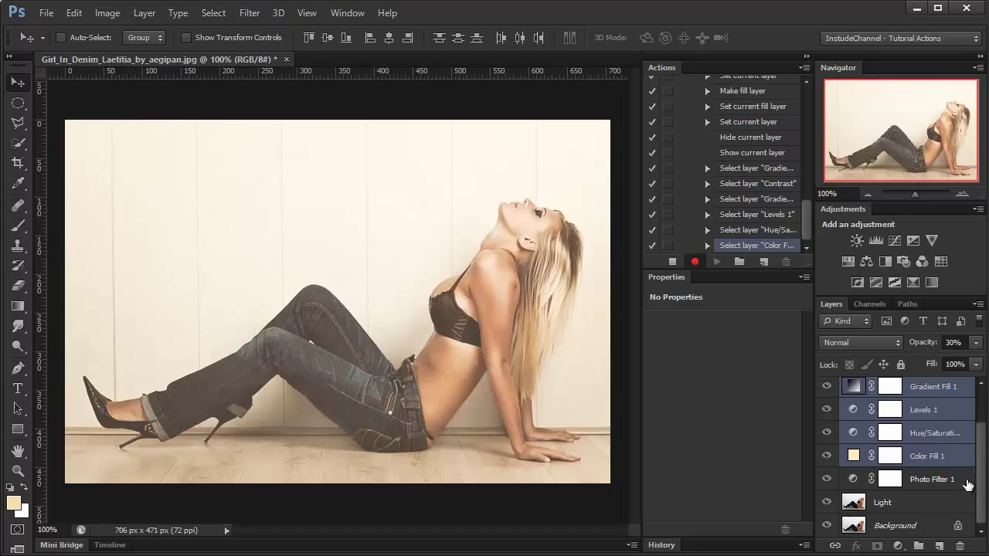
pyautogui.keyDown('ctrl'); pyautogui.click(969, 482); pyautogui.keyUp('ctrl')
pyautogui.keyDown('ctrl'); pyautogui.click(957, 503); pyautogui.keyUp('ctrl')
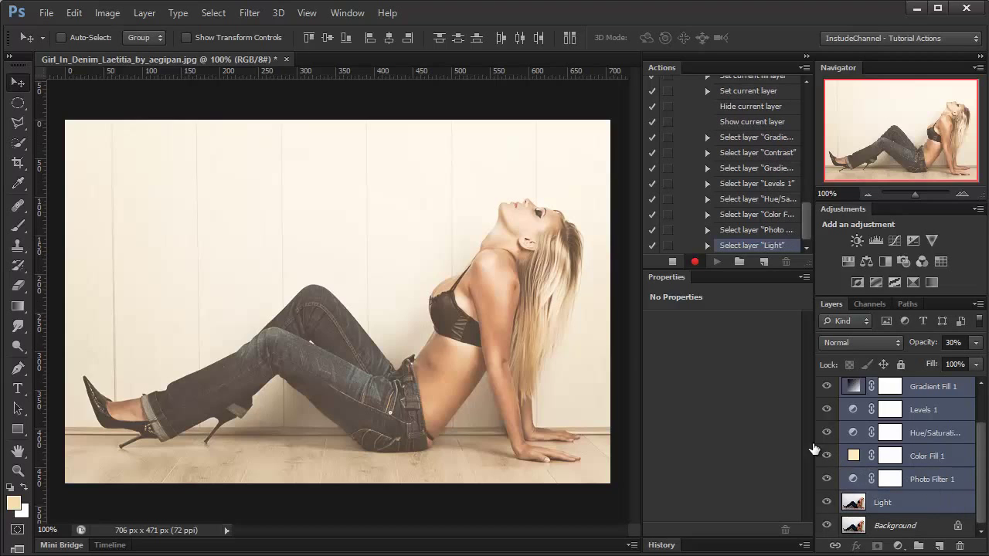
pyautogui.click(107, 13)
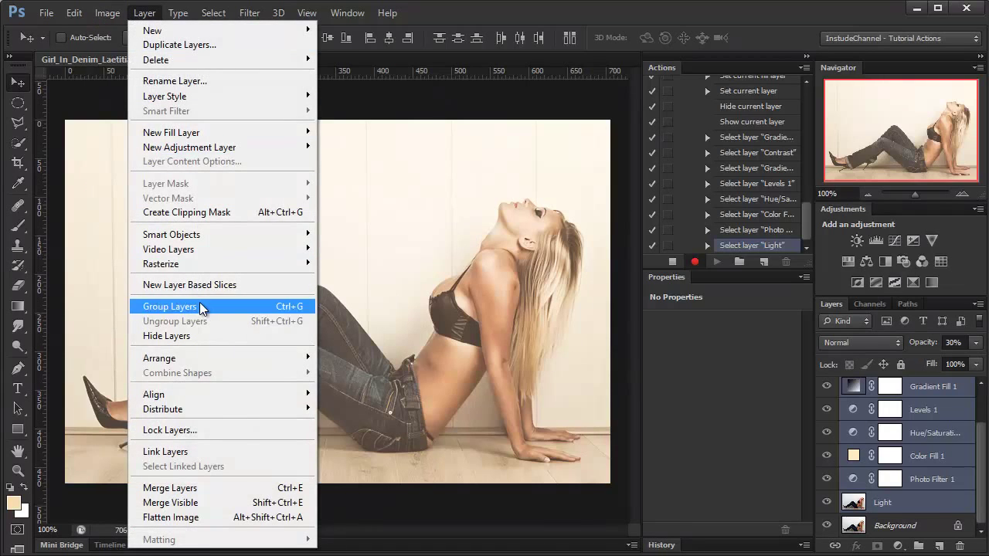
pyautogui.click(200, 302)
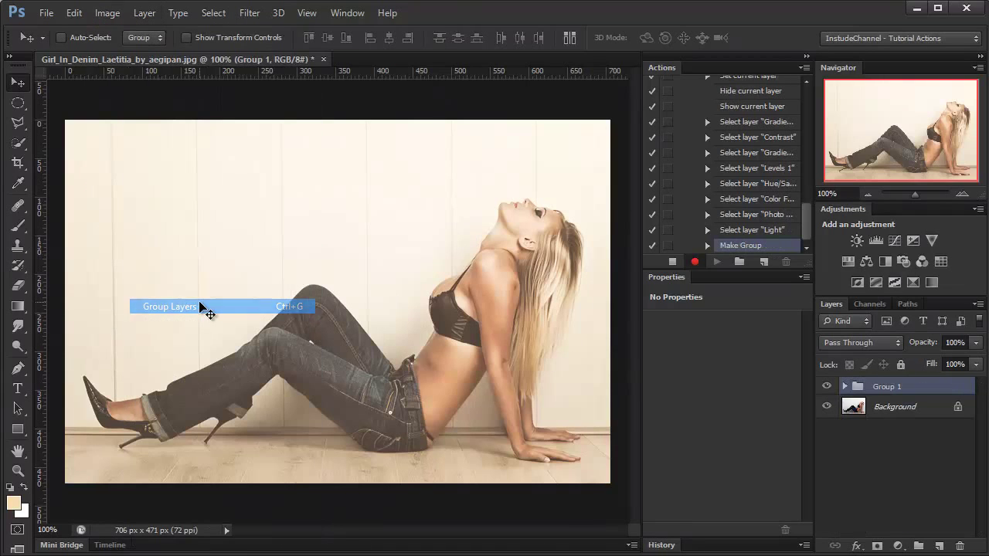
# Rename Group 1 to 'Vintage Haze Effect'
pyautogui.doubleClick(889, 387)
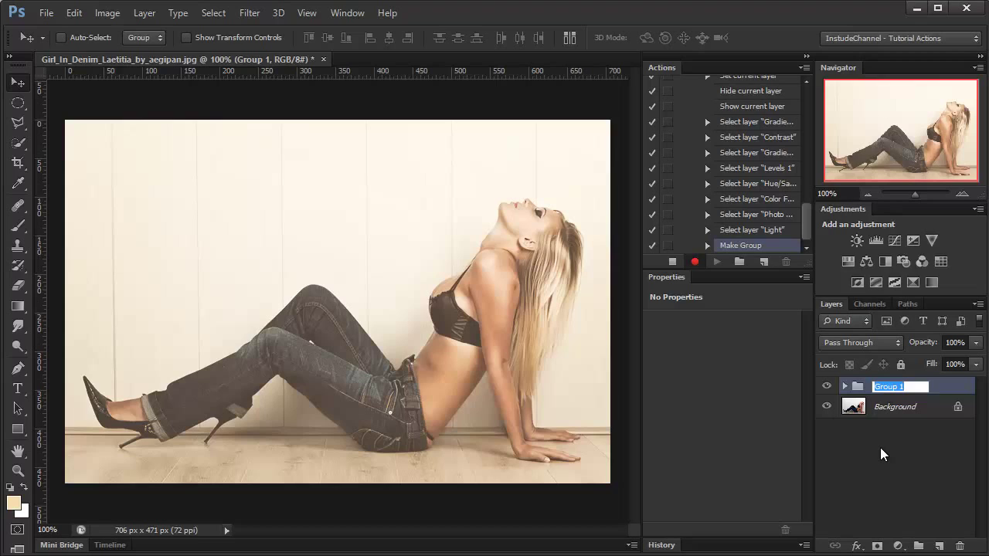
pyautogui.write('vINTAG')
pyautogui.press('BackSpace')
pyautogui.press('BackSpace')
pyautogui.press('BackSpace')
pyautogui.press('BackSpace')
pyautogui.write('Vintage')
pyautogui.write(' Haze')
pyautogui.write(' Effect')
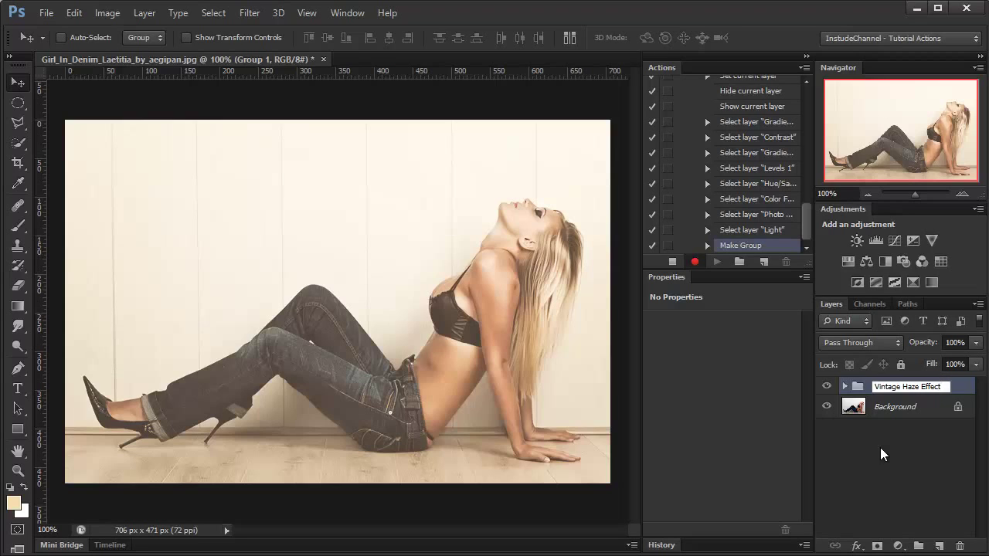
pyautogui.press('Return')
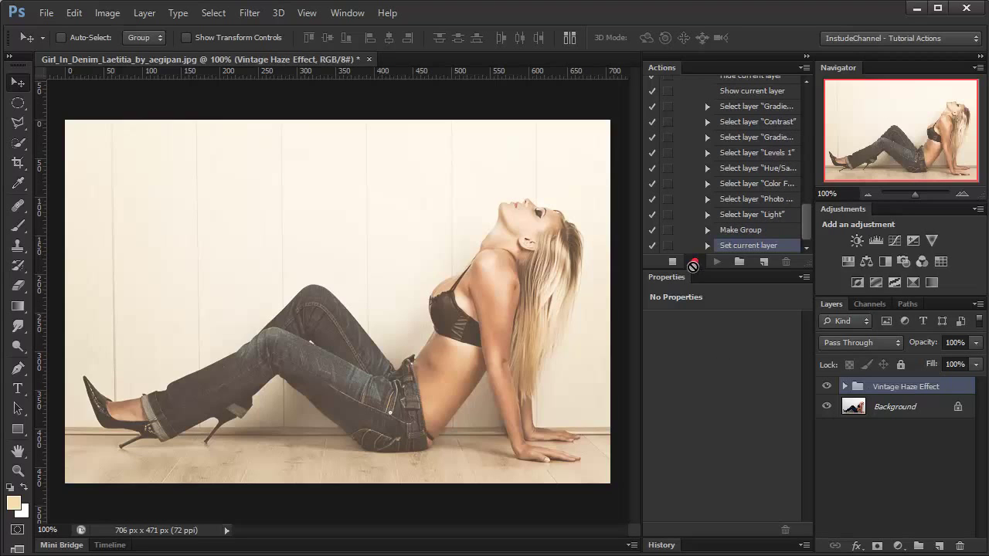
# Stop recording the action and make a duplicate of the image
pyautogui.click(672, 261)
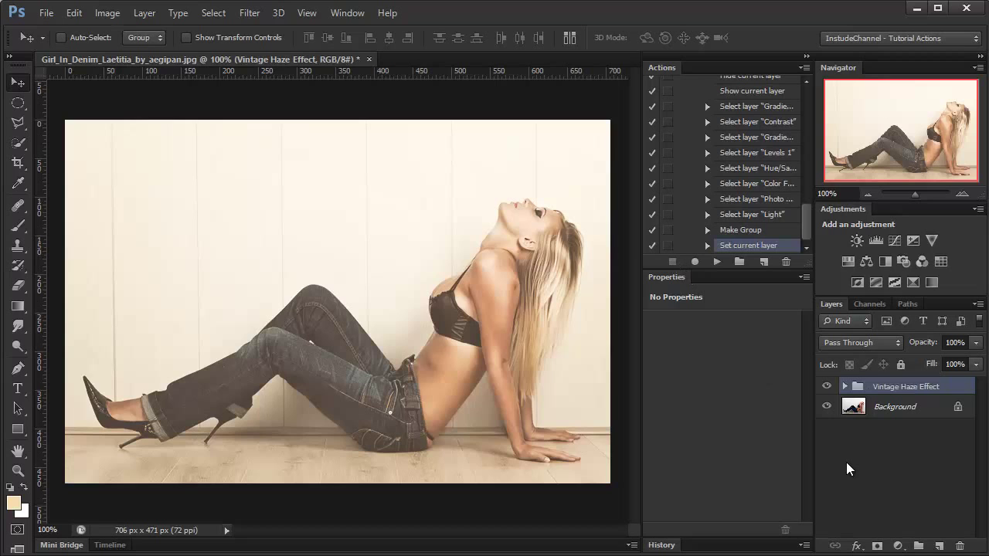
pyautogui.click(828, 387)
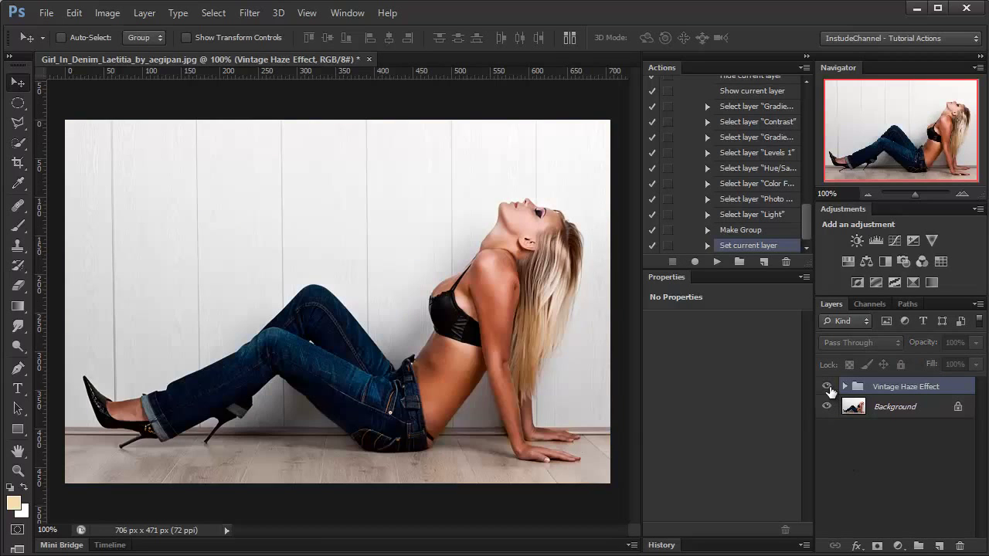
pyautogui.click(827, 387)
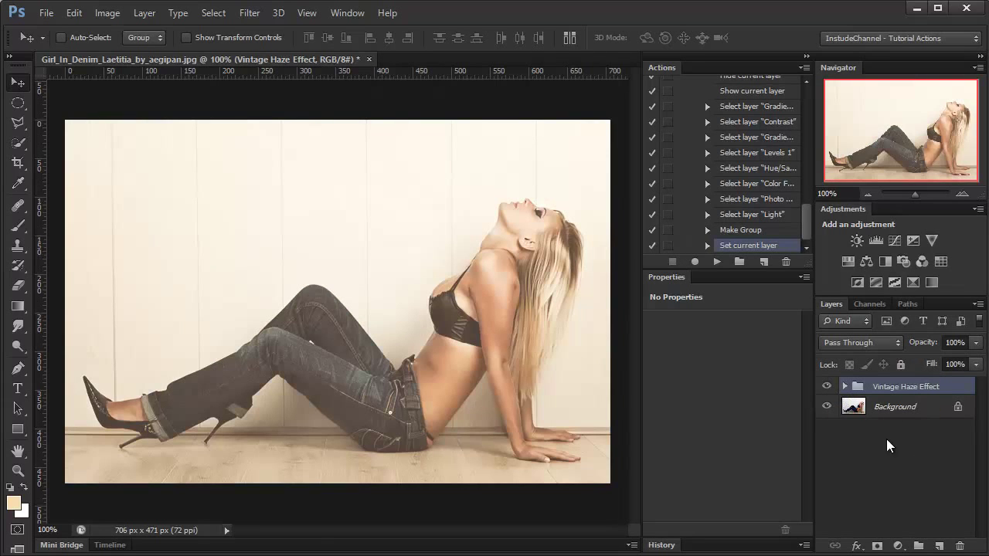
pyautogui.click(107, 13)
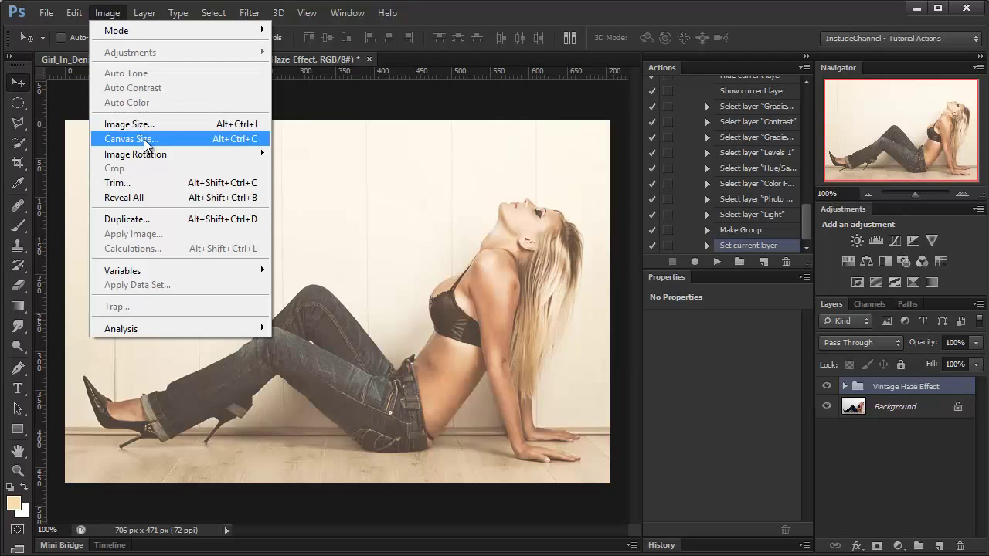
pyautogui.click(155, 219)
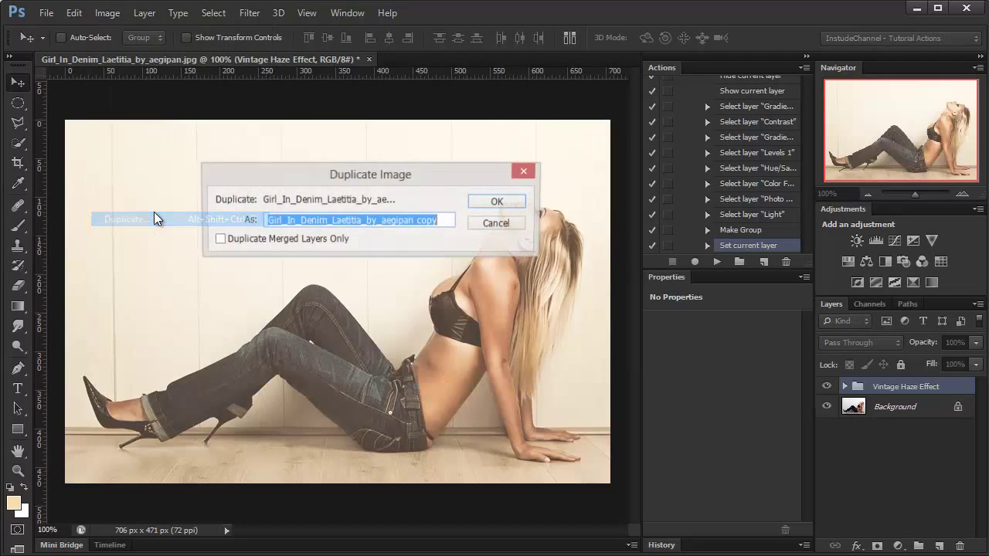
pyautogui.click(495, 202)
# Delete the Vintage Haze Effect group and its contents from the original photo
pyautogui.click(200, 59)
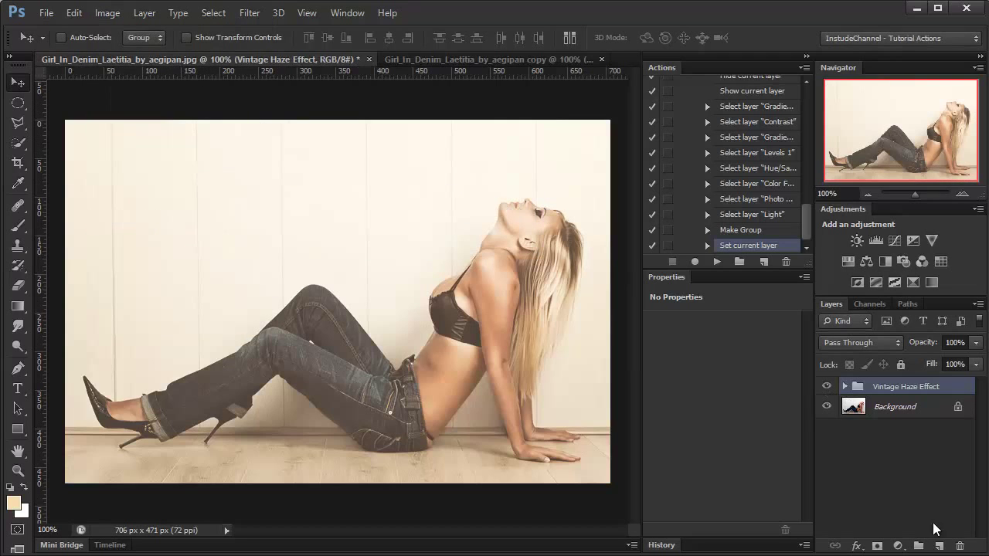
pyautogui.click(959, 546)
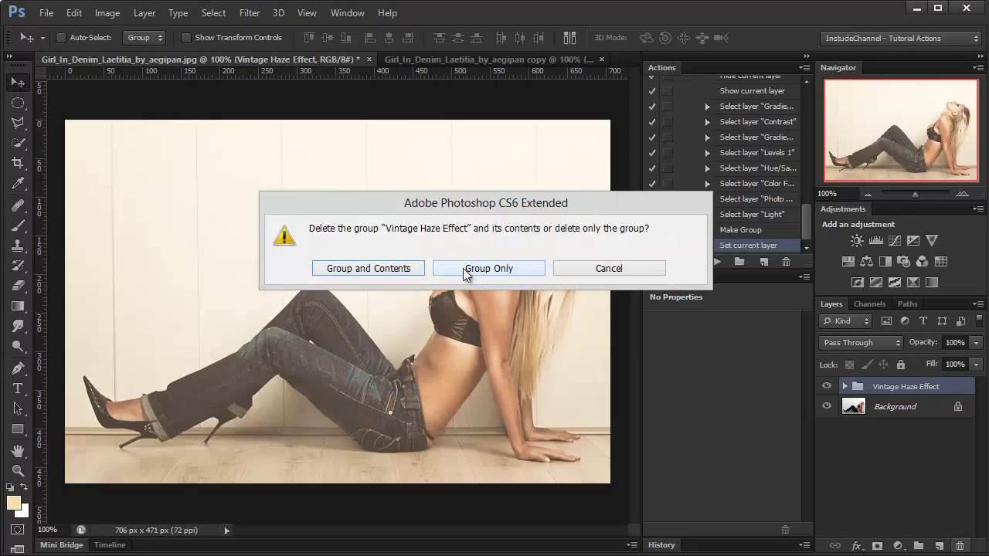
pyautogui.click(388, 269)
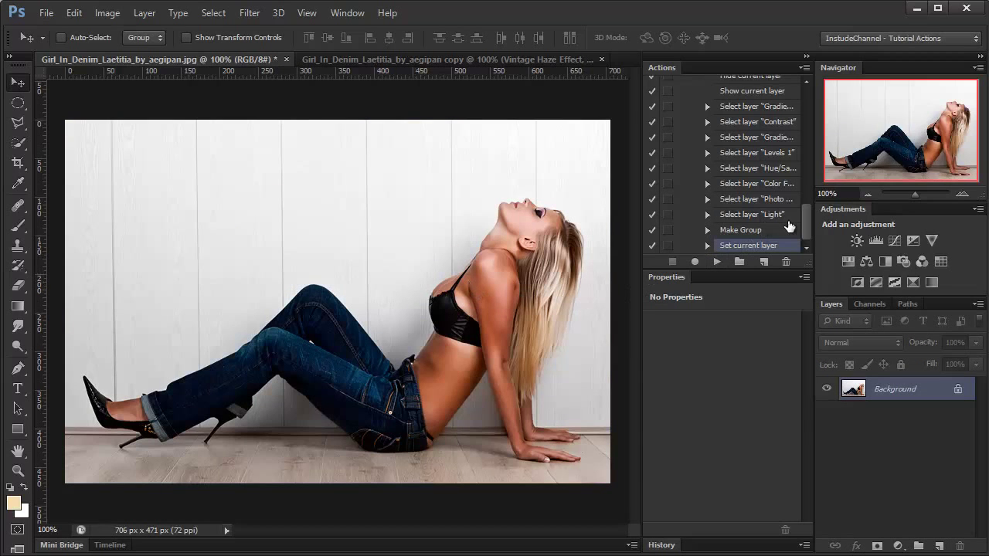
# Replay the Vintage Haze Effect action on the original and compare it with the duplicate
pyautogui.moveTo(803, 222); pyautogui.dragTo(800, 97)
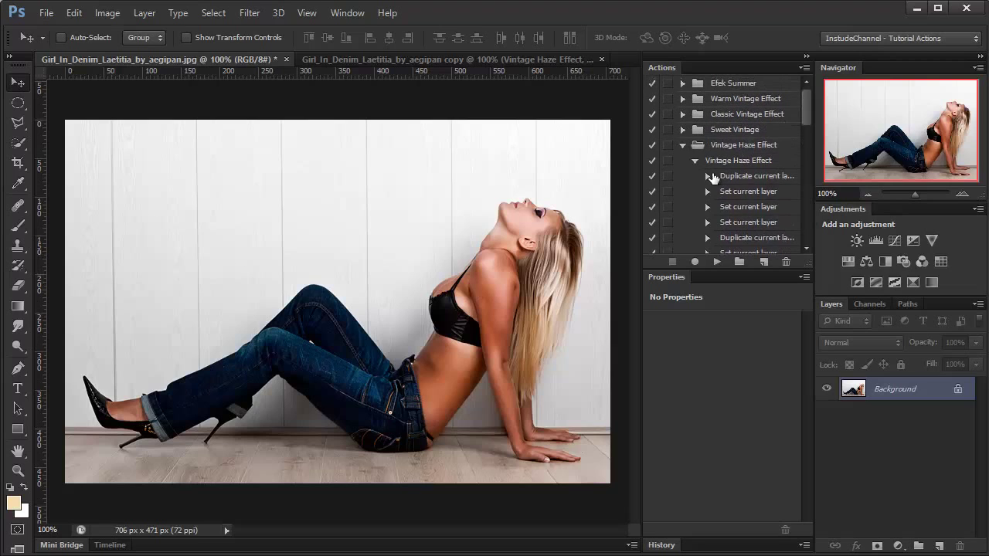
pyautogui.click(696, 160)
pyautogui.click(738, 162)
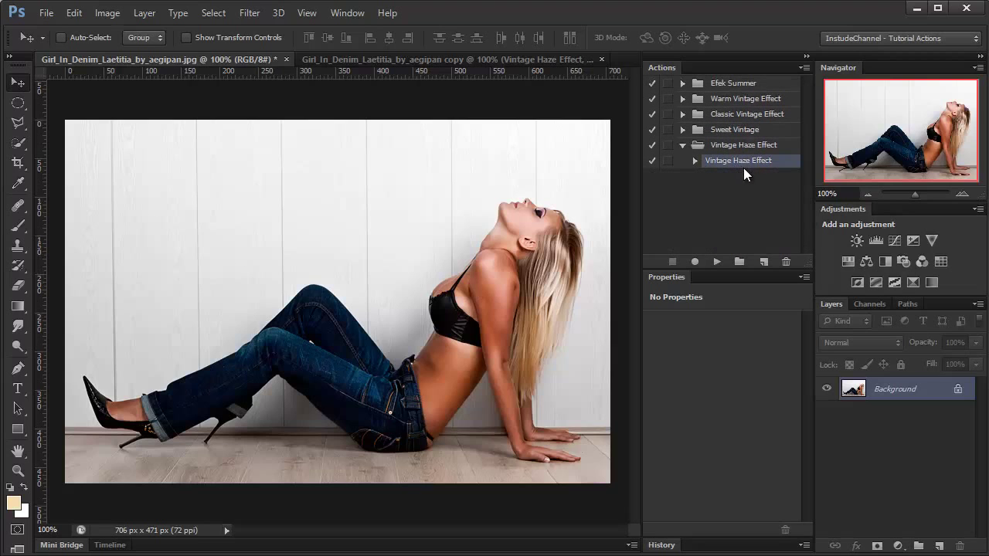
pyautogui.click(716, 263)
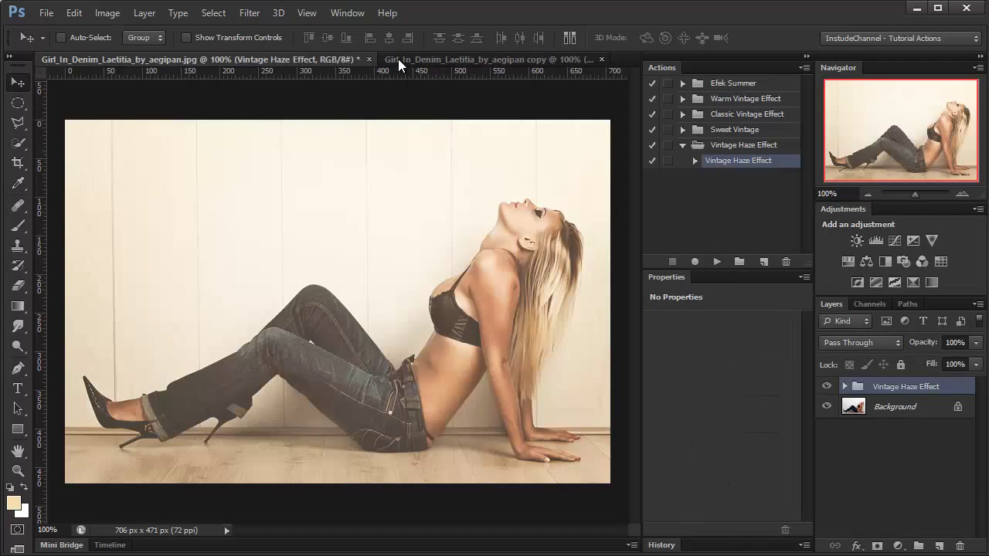
pyautogui.click(398, 59)
pyautogui.click(198, 62)
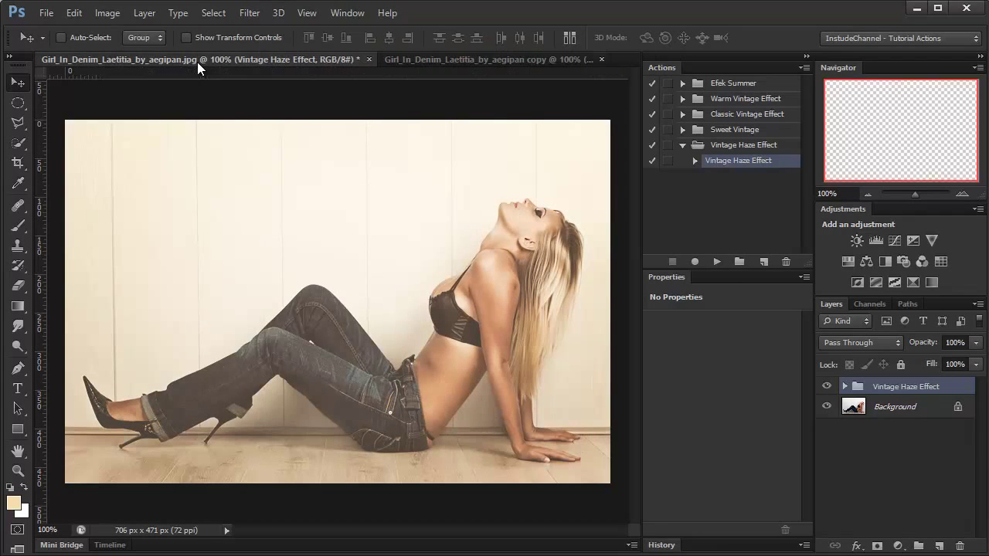
pyautogui.click(400, 58)
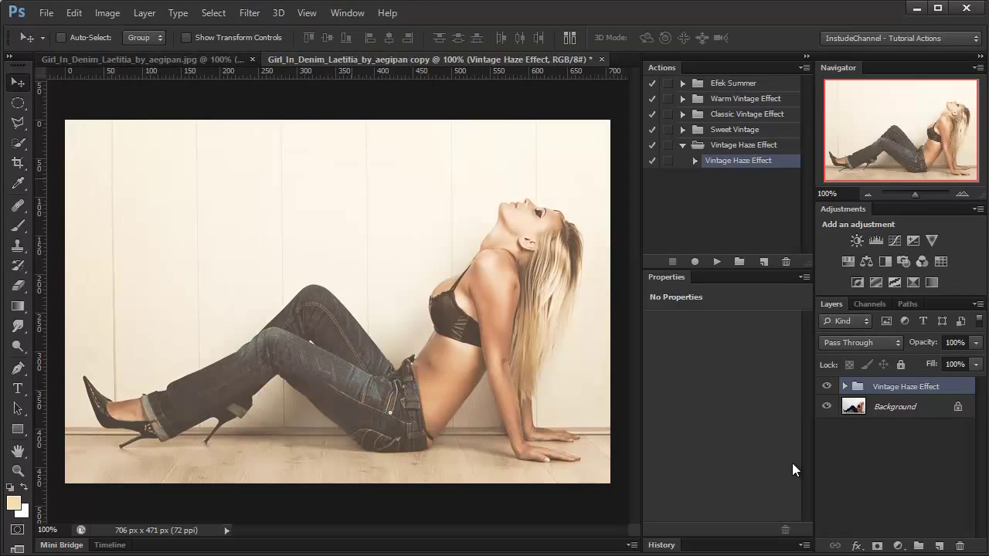
# Open nightwind06_by_echohowdy-d5woo6e.jpg and play Vintage Haze Effect on it, toggling the group to compare
pyautogui.click(120, 62)
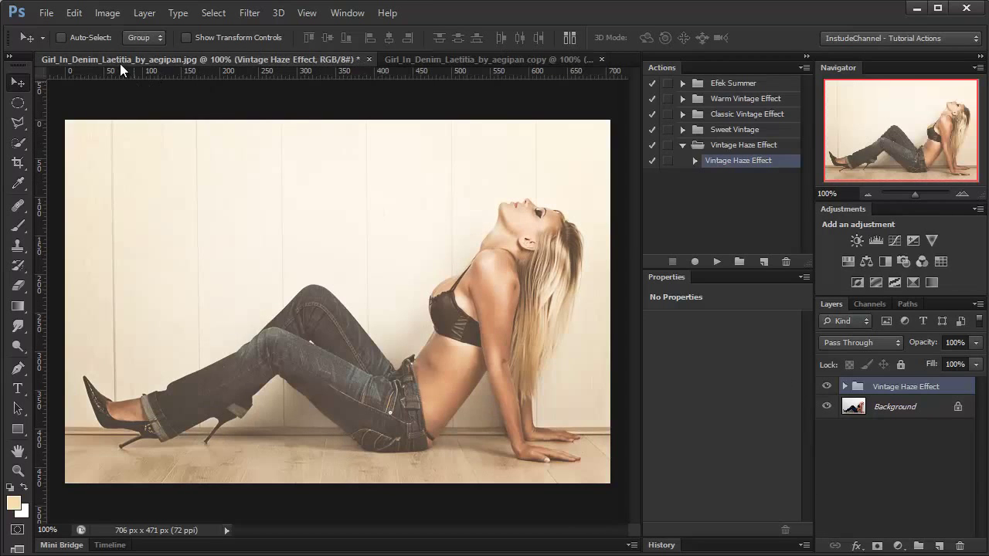
pyautogui.click(47, 12)
pyautogui.click(46, 43)
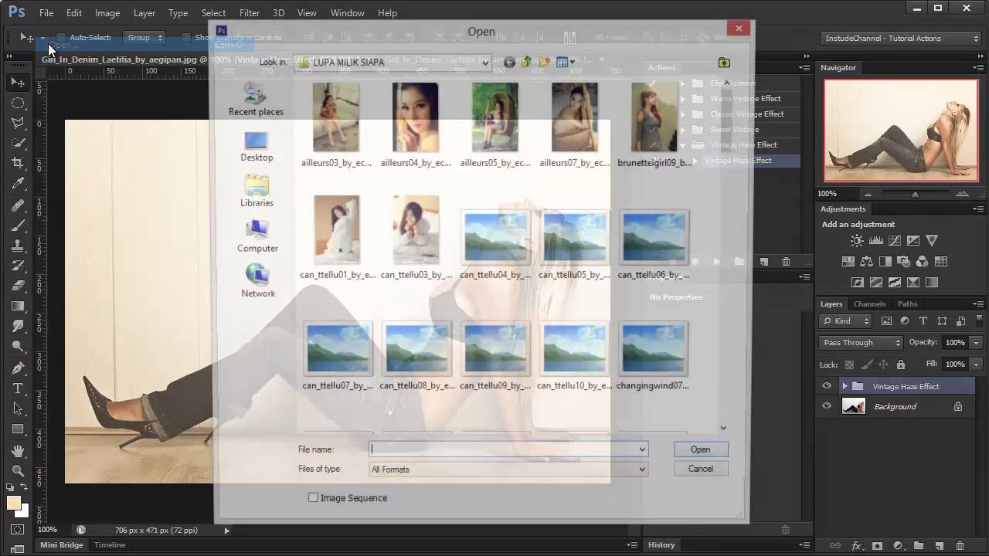
pyautogui.moveTo(731, 119); pyautogui.dragTo(733, 290)
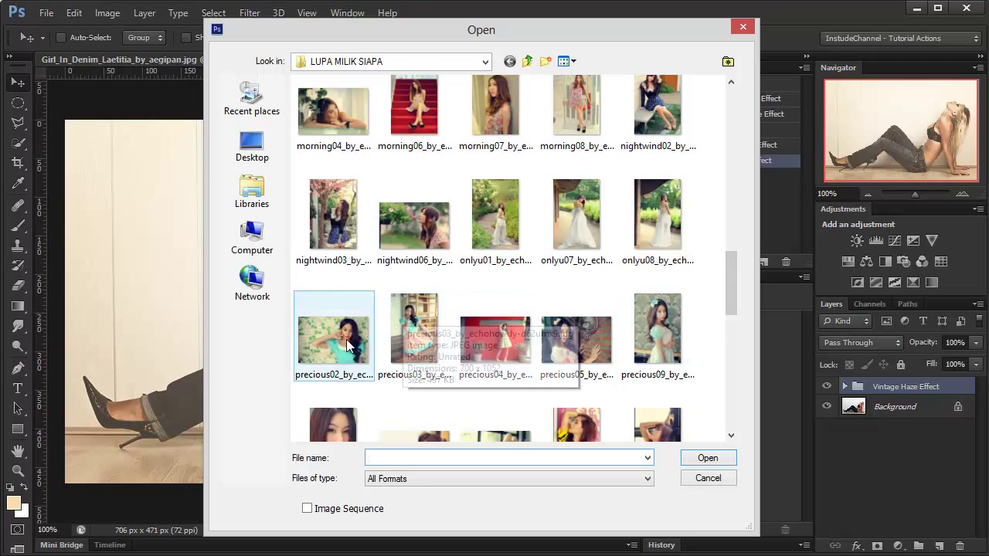
pyautogui.doubleClick(400, 241)
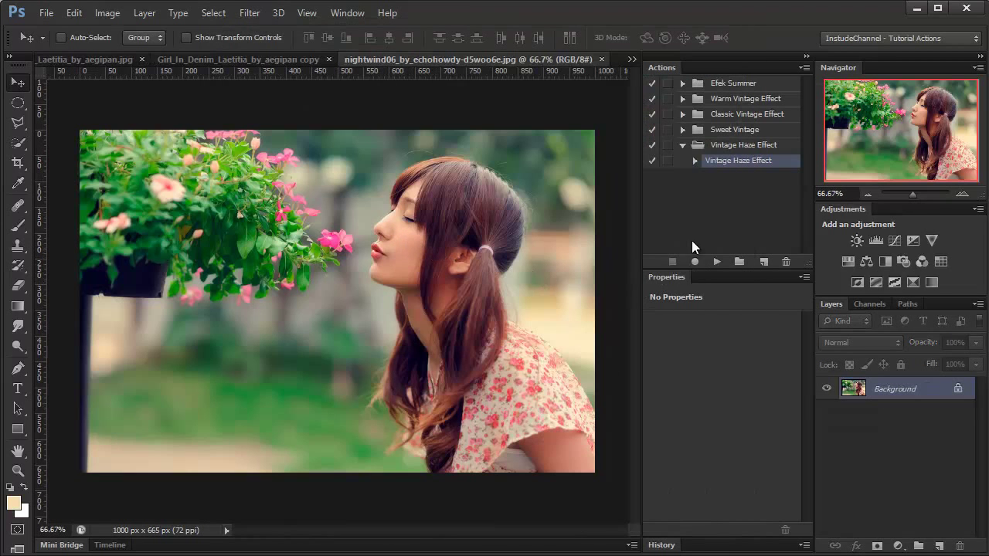
pyautogui.click(717, 264)
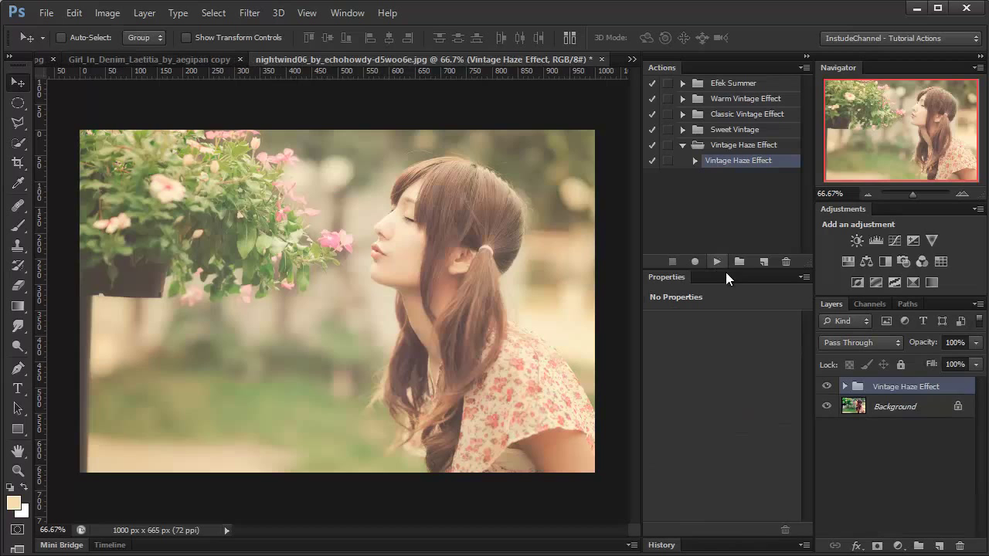
pyautogui.click(826, 386)
pyautogui.click(827, 386)
# Open ailleurs07_by_echohowdy-d6mnq4o.jpg and apply the Vintage Haze Effect action to it
pyautogui.click(46, 12)
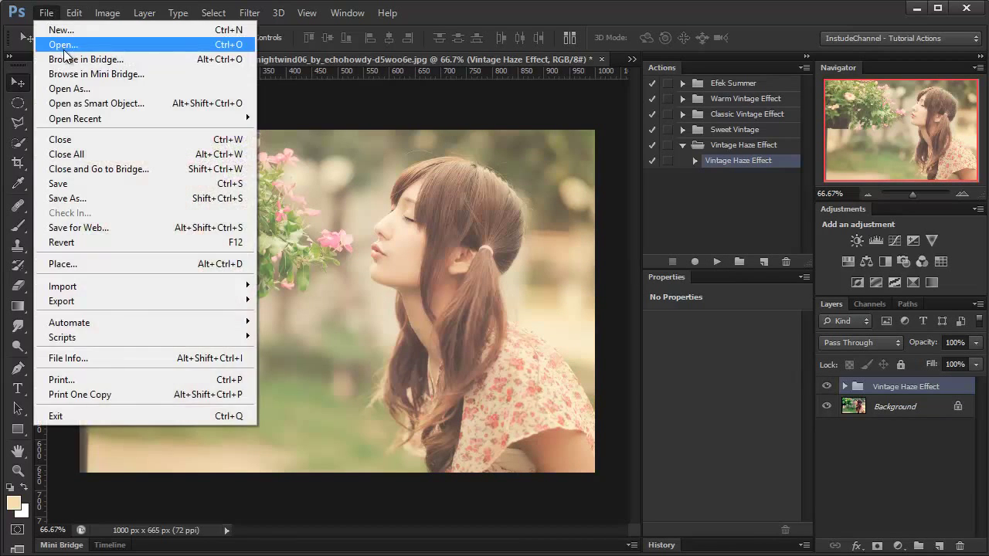
pyautogui.click(63, 44)
pyautogui.doubleClick(578, 124)
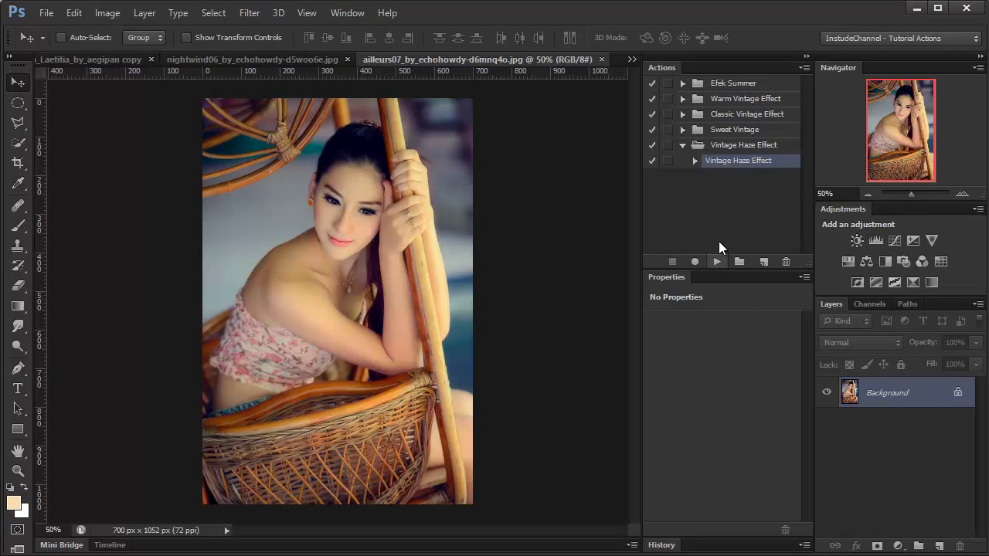
pyautogui.keyDown('ctrl'); pyautogui.doubleClick(726, 163); pyautogui.keyUp('ctrl')
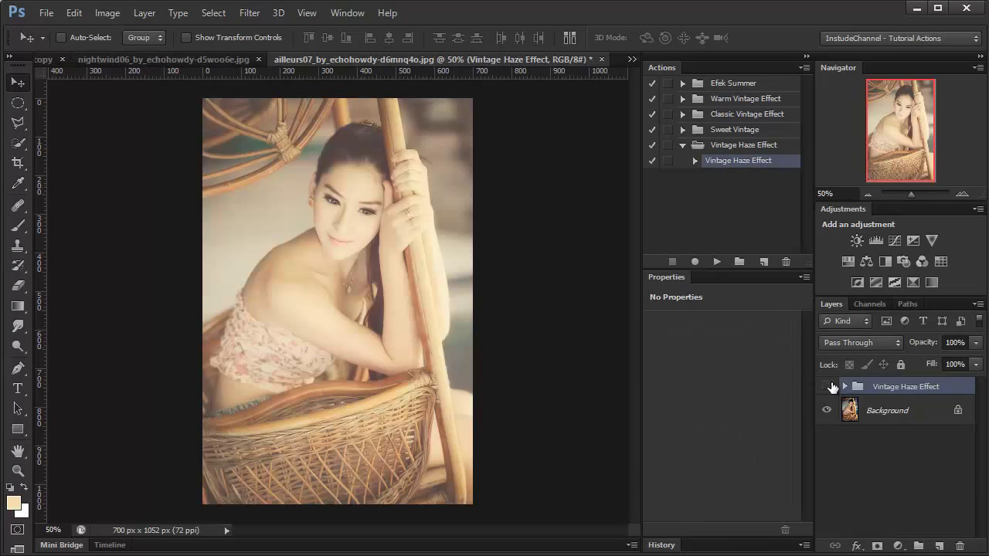
pyautogui.click(828, 387)
# Close all open documents without saving, applying the choice to all
pyautogui.click(37, 16)
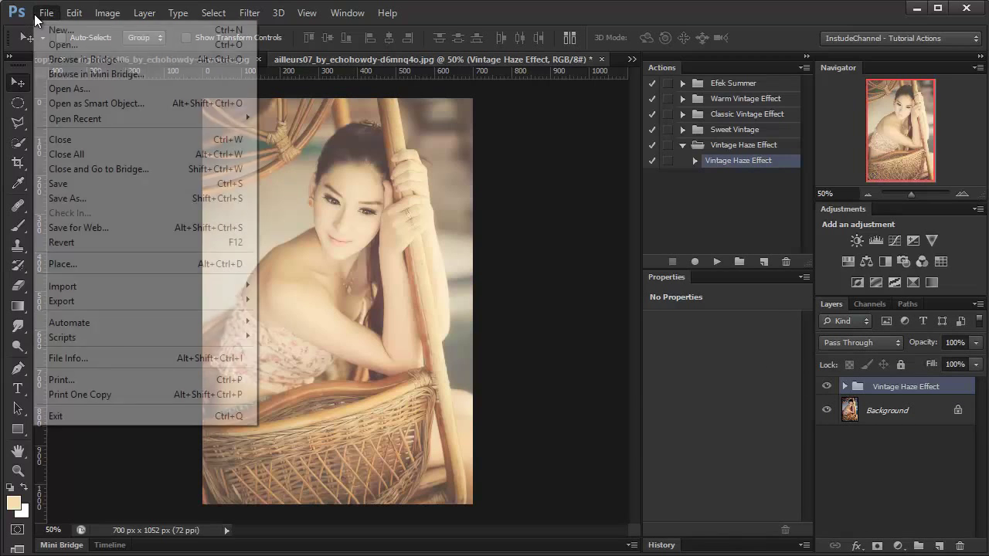
pyautogui.click(71, 154)
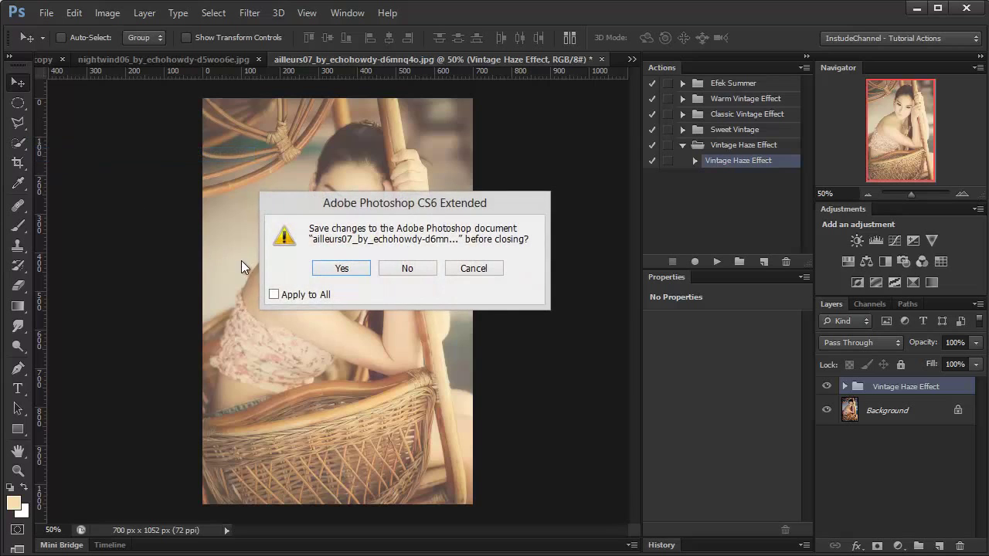
pyautogui.click(295, 297)
pyautogui.click(392, 268)
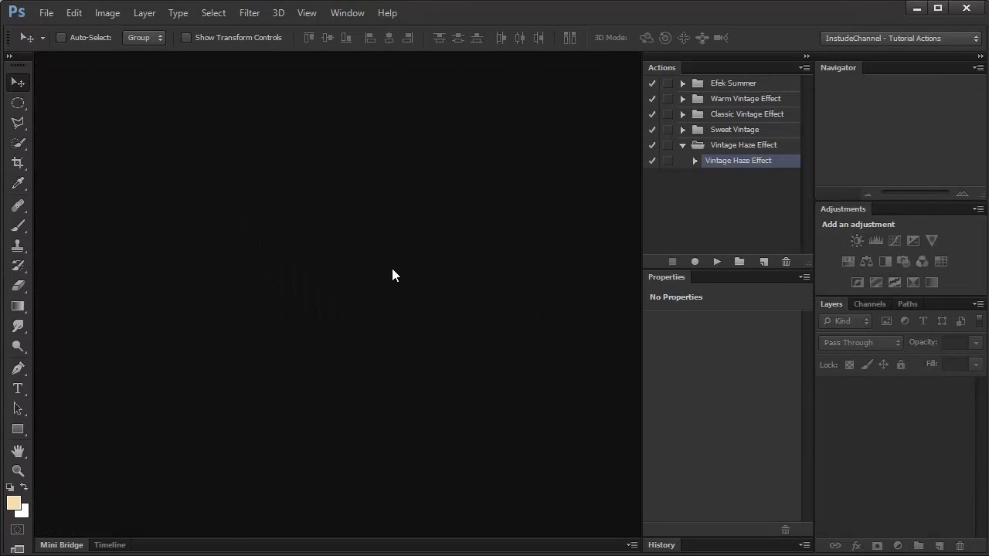